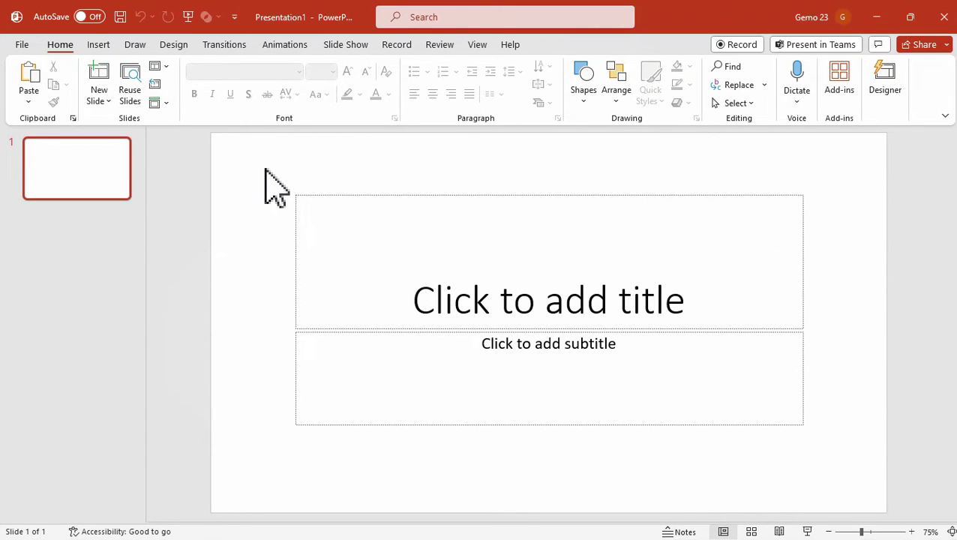
Delete the title and subtitle placeholders and apply a solid black background to all slides
{"action": "left_click_drag", "start_coordinate": [264, 166], "coordinate": [829, 481]}
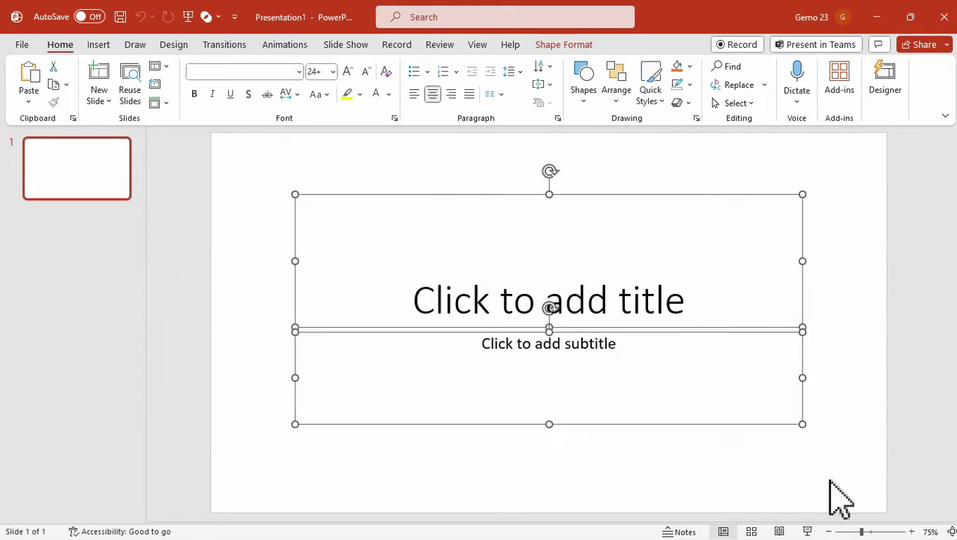
{"action": "key", "text": "Delete"}
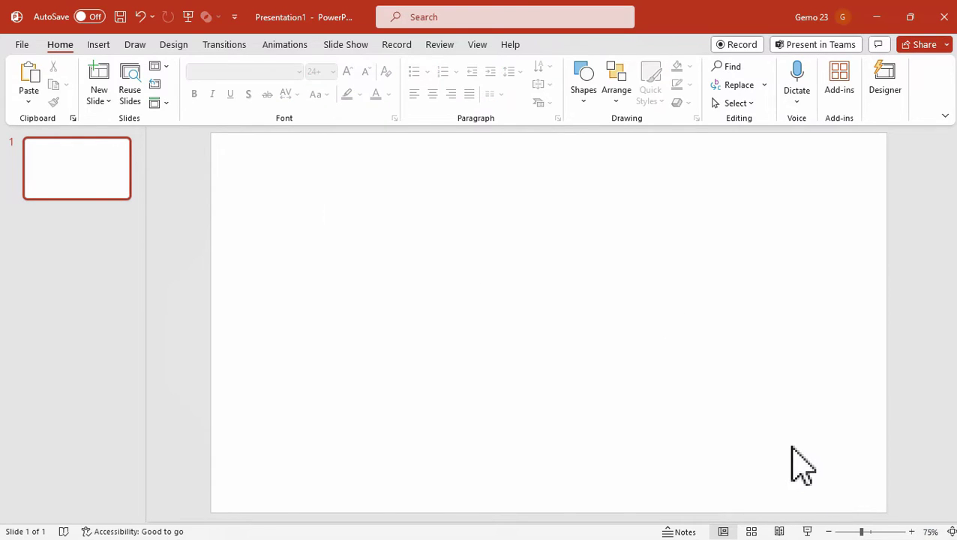
{"action": "right_click", "coordinate": [696, 222]}
{"action": "left_click", "coordinate": [772, 385]}
{"action": "left_click", "coordinate": [920, 313]}
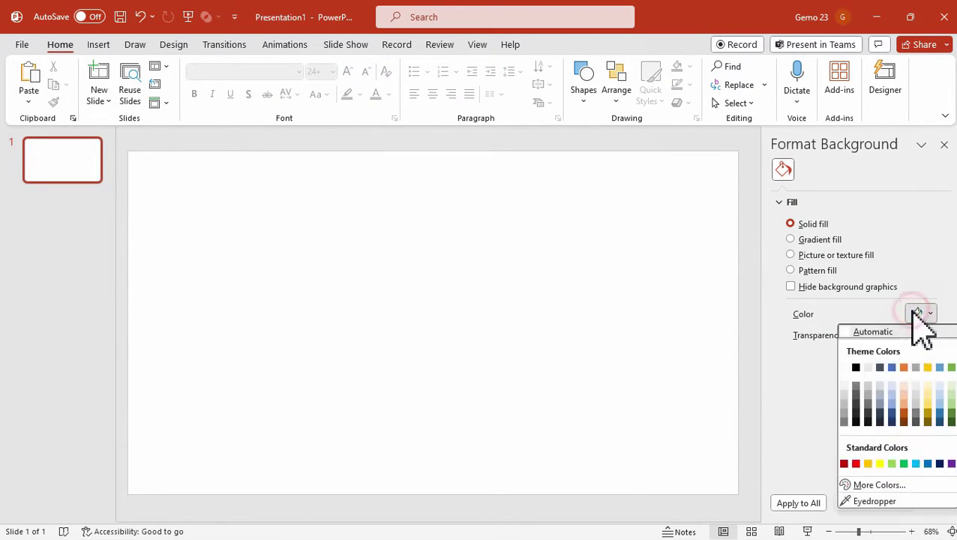
{"action": "left_click", "coordinate": [856, 367]}
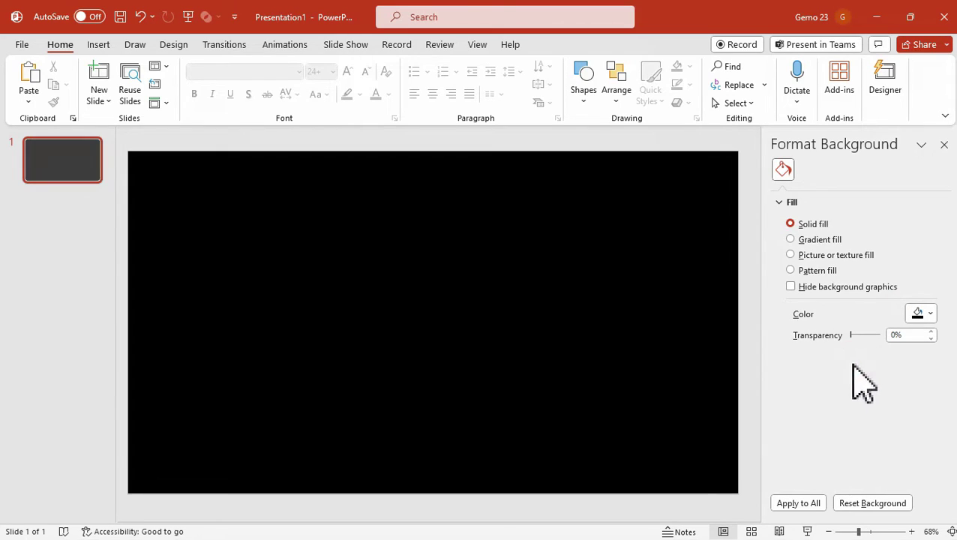
{"action": "left_click", "coordinate": [790, 505]}
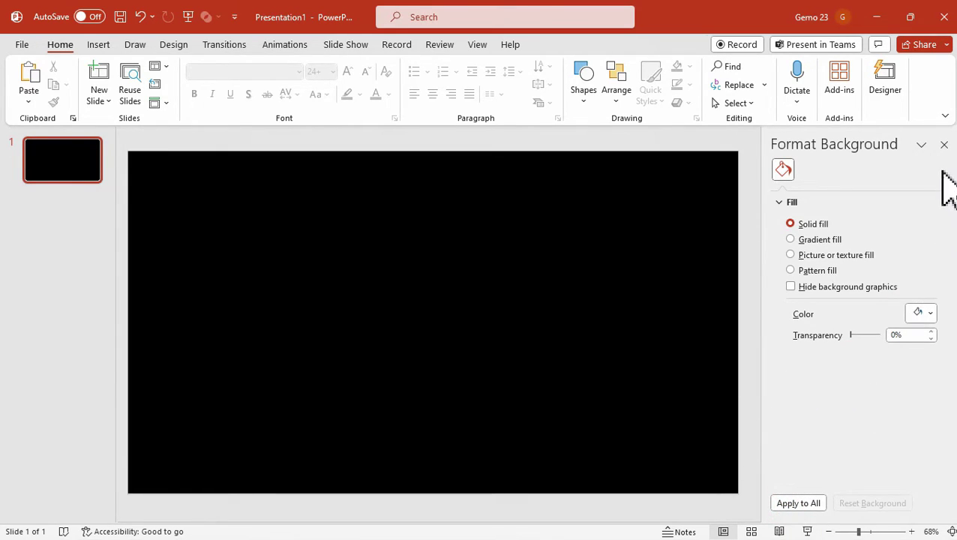
{"action": "left_click", "coordinate": [945, 145]}
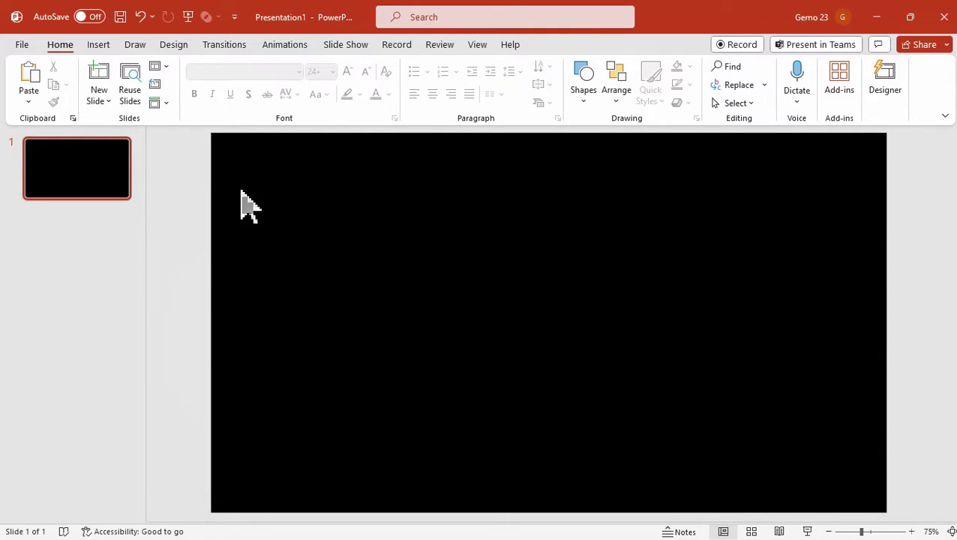
Draw a full-height rectangle about 7.5" high and 3.08" wide along the slide's left edge
{"action": "left_click", "coordinate": [99, 45]}
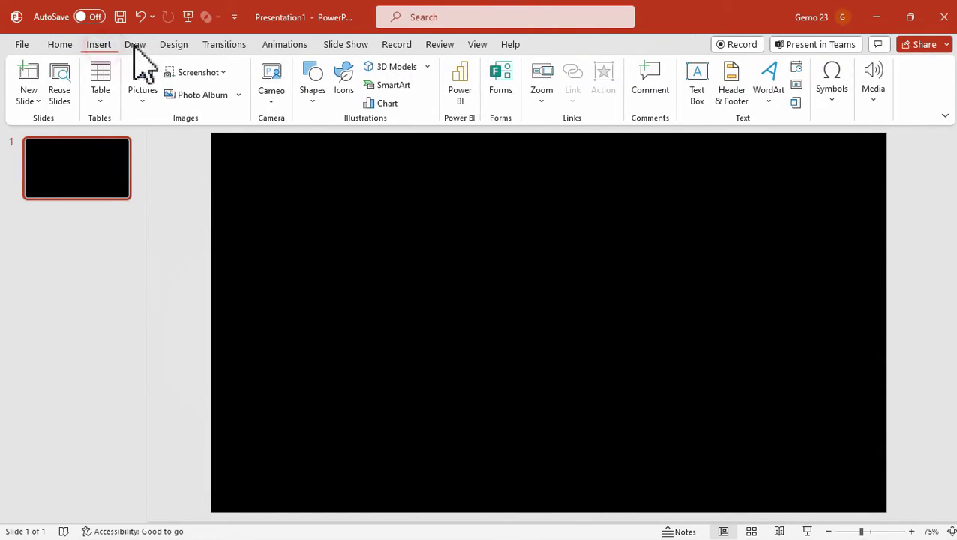
{"action": "left_click", "coordinate": [303, 96]}
{"action": "left_click", "coordinate": [349, 140]}
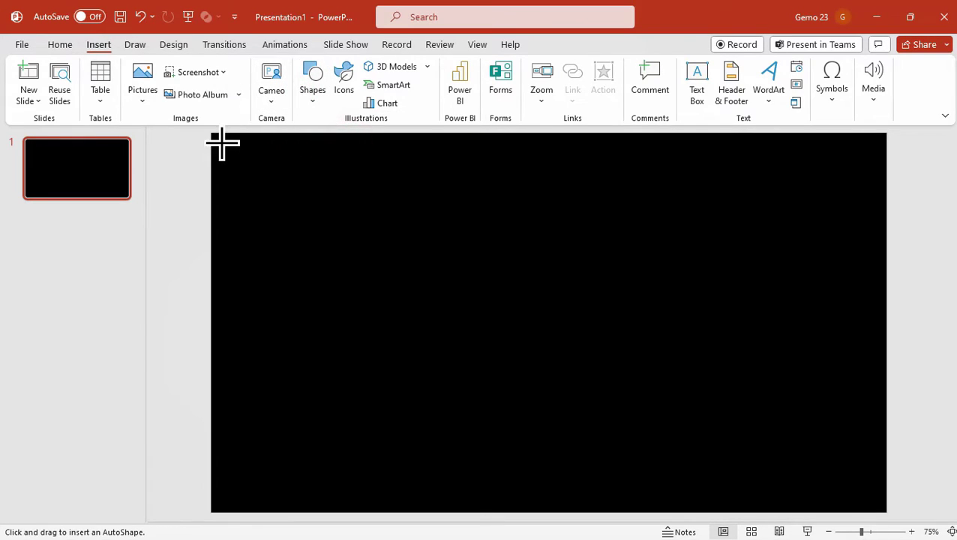
{"action": "left_click_drag", "start_coordinate": [214, 133], "coordinate": [367, 513]}
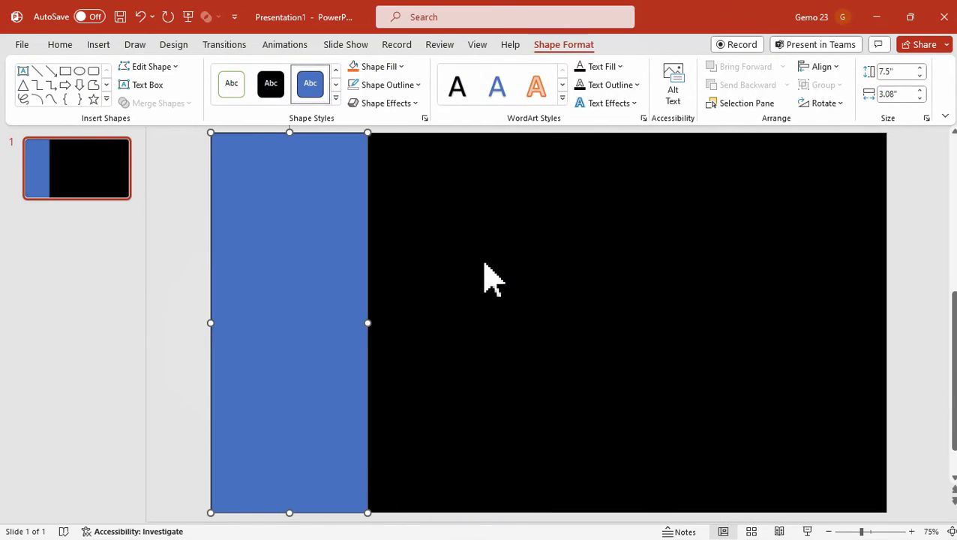
Fill the rectangle with the dark orange theme colour and remove its outline
{"action": "left_click", "coordinate": [431, 238]}
{"action": "left_click_drag", "start_coordinate": [357, 199], "coordinate": [358, 199]}
{"action": "left_click", "coordinate": [453, 194]}
{"action": "right_click", "coordinate": [344, 192]}
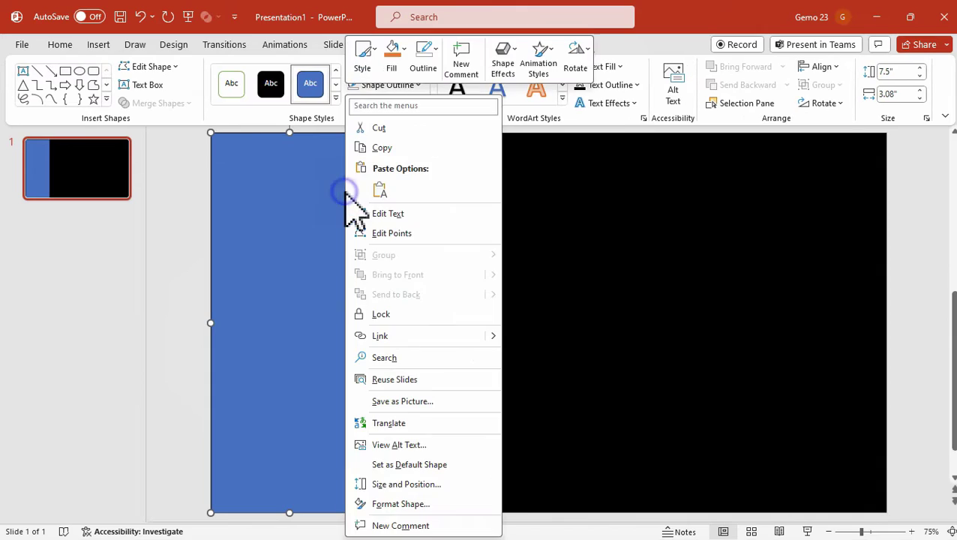
{"action": "key", "text": "Escape"}
{"action": "left_click", "coordinate": [387, 69]}
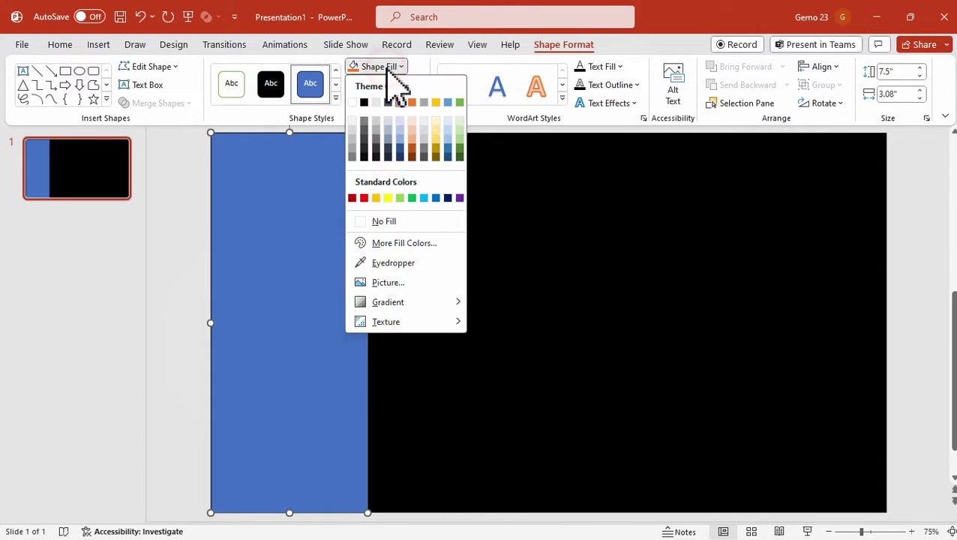
{"action": "left_click", "coordinate": [412, 149]}
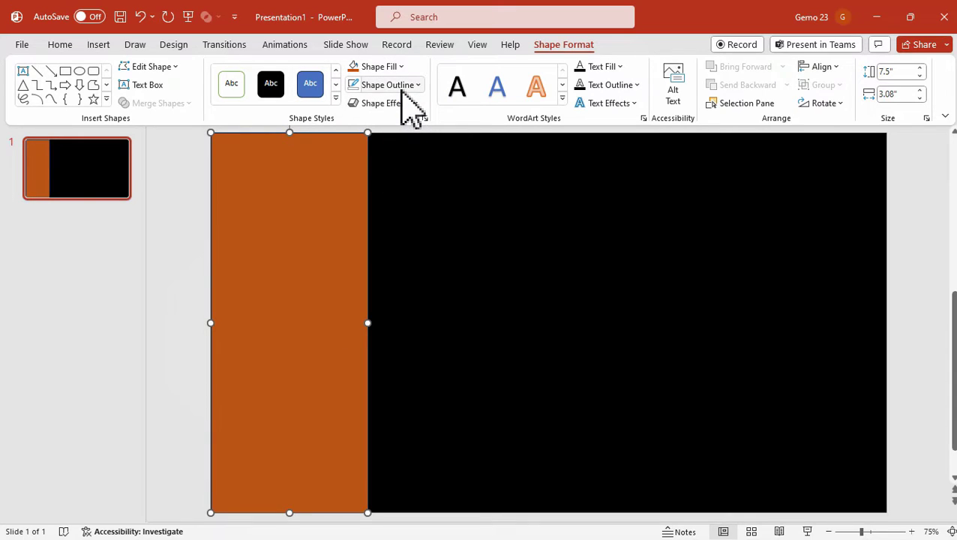
{"action": "left_click", "coordinate": [402, 87]}
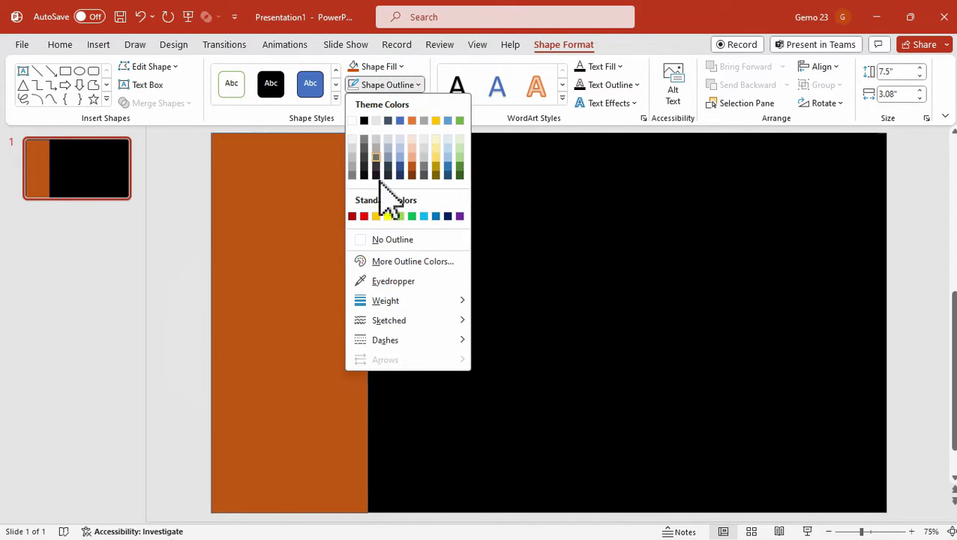
{"action": "left_click", "coordinate": [377, 241]}
{"action": "left_click", "coordinate": [439, 219]}
Duplicate the orange rectangle and place the copy flush against its right side
{"action": "left_click", "coordinate": [333, 181]}
{"action": "right_click", "coordinate": [334, 183]}
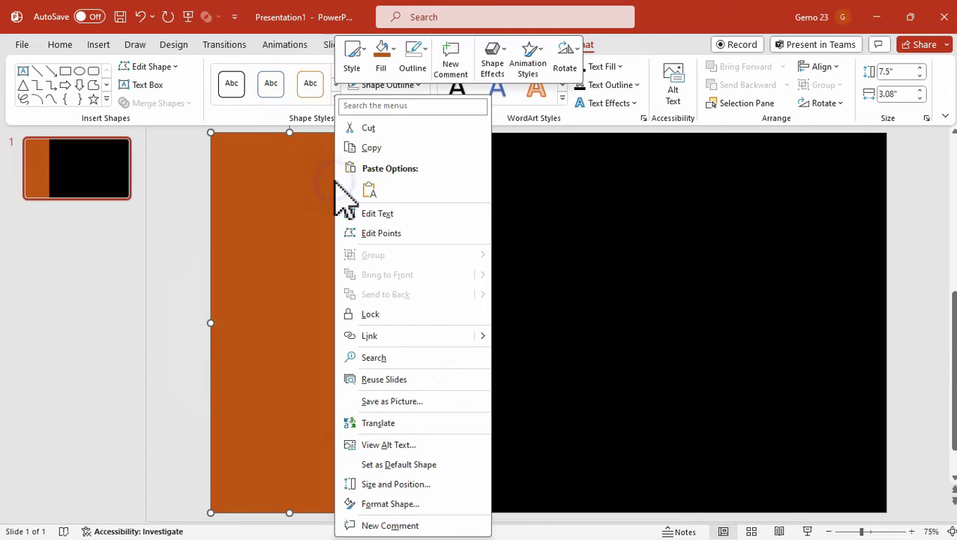
{"action": "left_click", "coordinate": [375, 149]}
{"action": "left_click", "coordinate": [448, 210]}
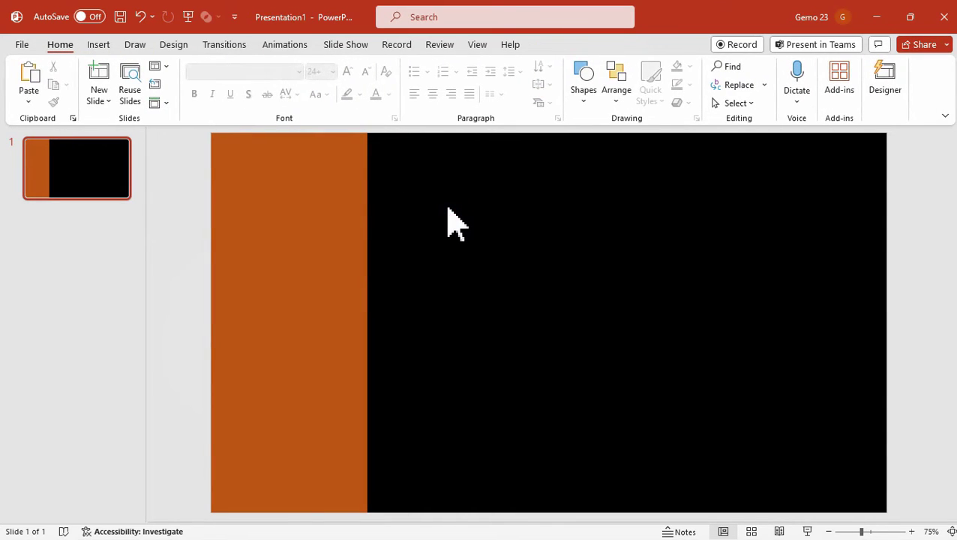
{"action": "right_click", "coordinate": [448, 210]}
{"action": "left_click", "coordinate": [484, 260]}
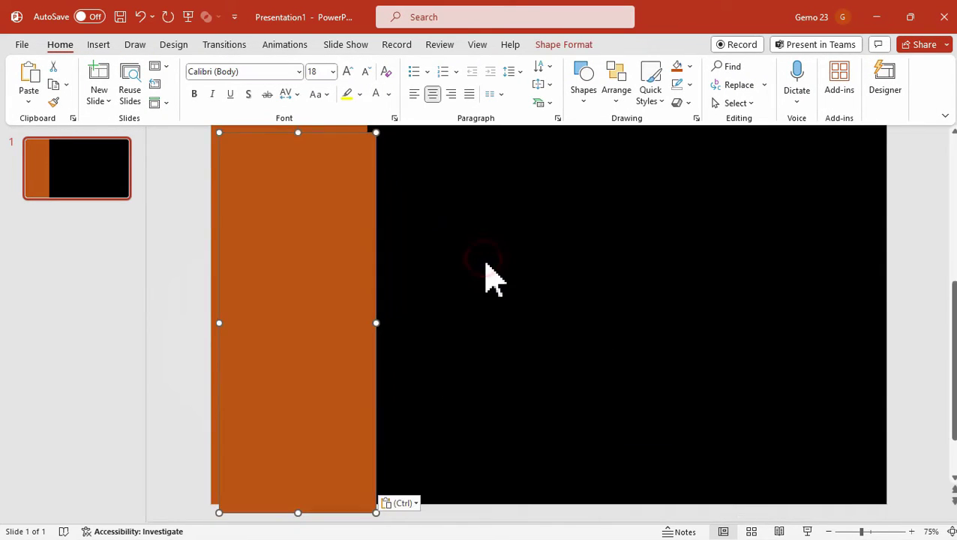
{"action": "left_click_drag", "start_coordinate": [300, 208], "coordinate": [448, 202]}
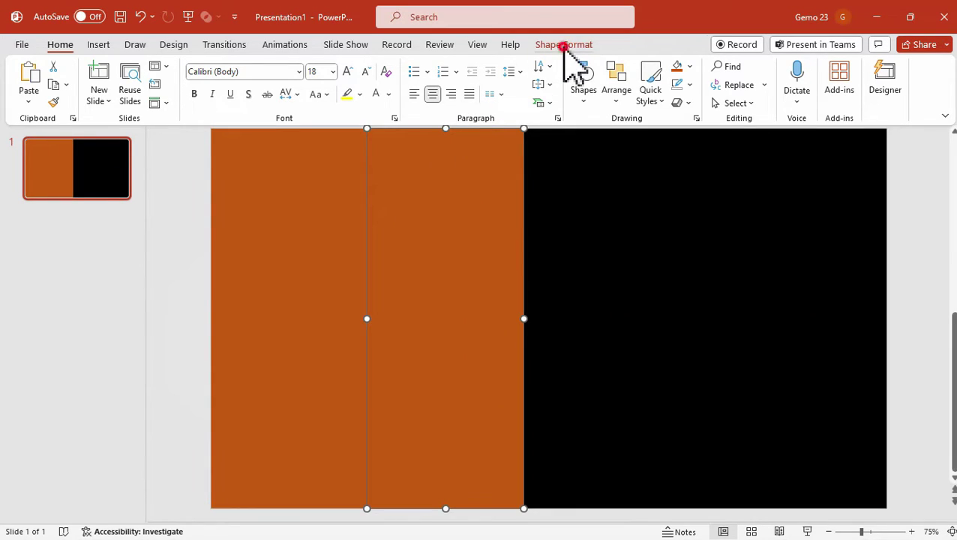
Fill the second rectangle with the dark blue theme colour
{"action": "left_click", "coordinate": [564, 45]}
{"action": "left_click", "coordinate": [401, 67]}
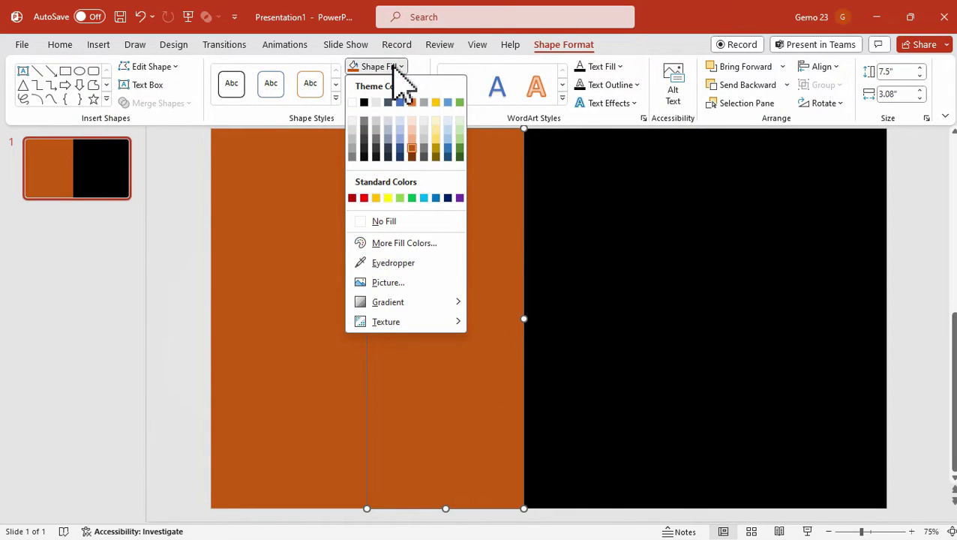
{"action": "left_click", "coordinate": [400, 148]}
{"action": "key", "text": "Escape"}
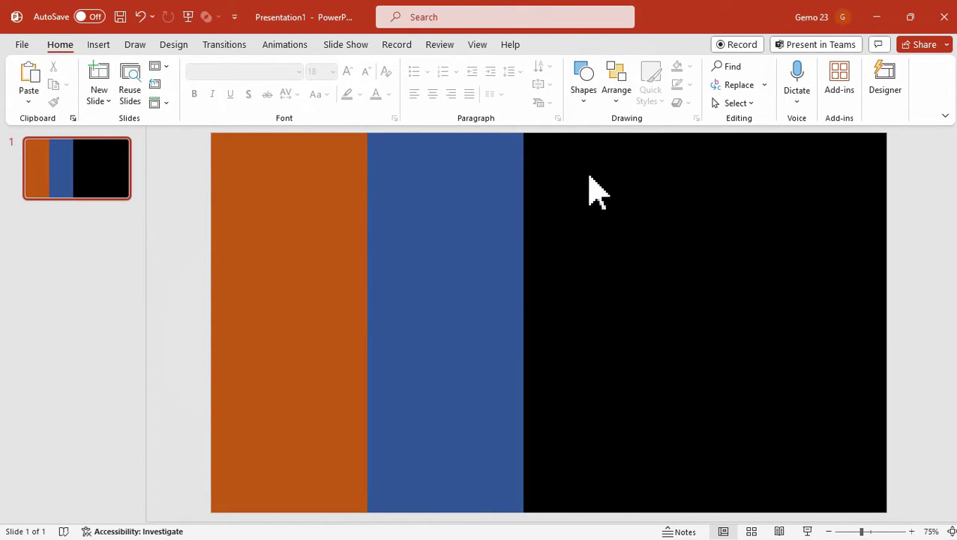
Paste a third rectangle flush to the right of the blue one and fill it dark green
{"action": "key", "text": "ctrl+v"}
{"action": "left_click_drag", "start_coordinate": [346, 214], "coordinate": [650, 205]}
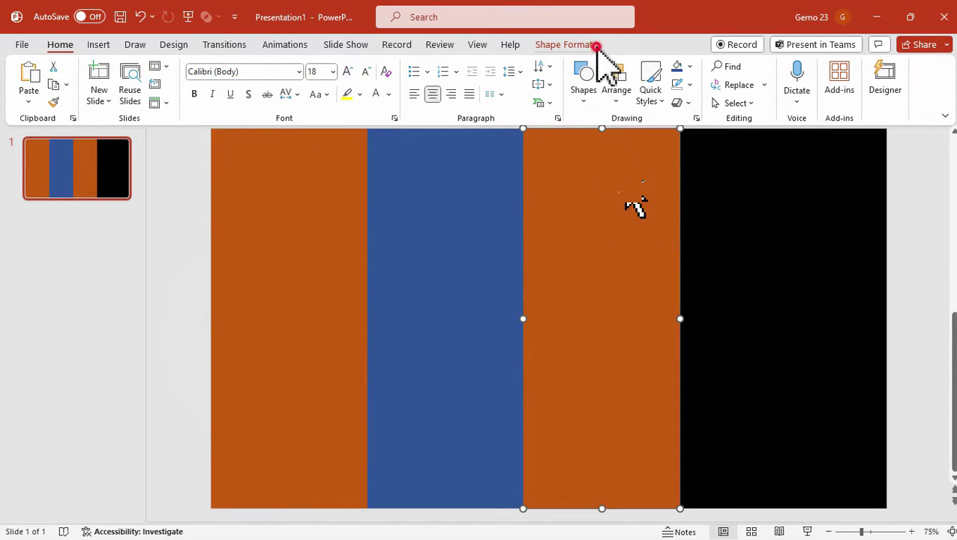
{"action": "left_click", "coordinate": [581, 44]}
{"action": "left_click", "coordinate": [401, 66]}
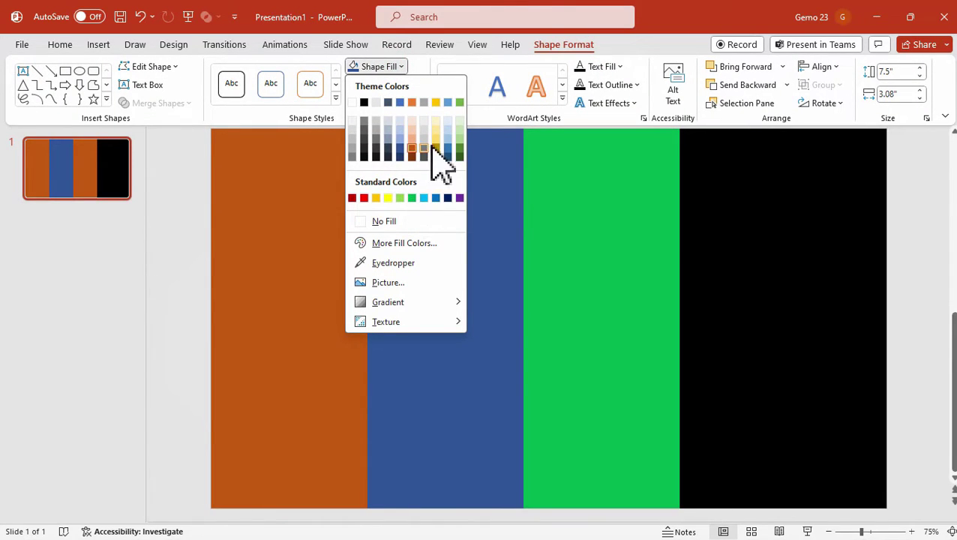
{"action": "left_click", "coordinate": [458, 148]}
{"action": "left_click", "coordinate": [727, 206]}
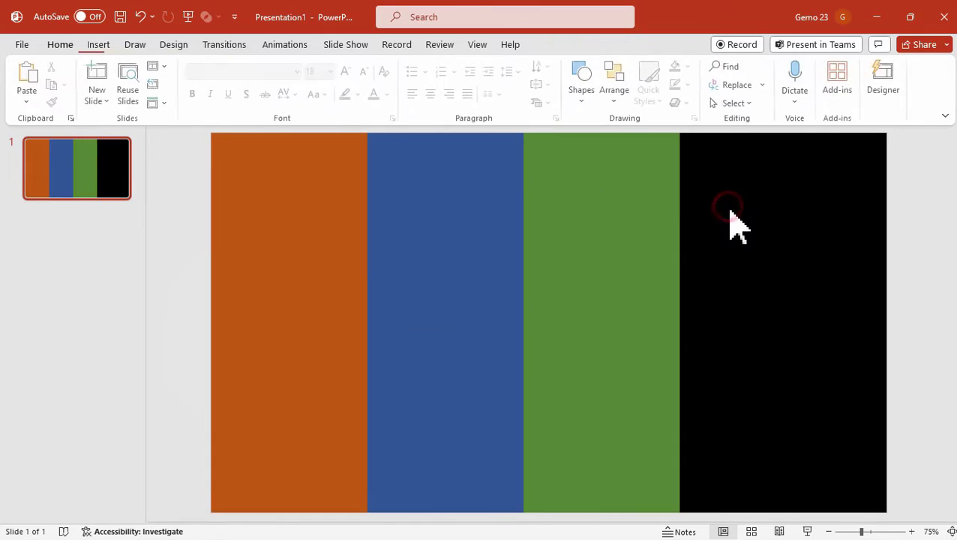
Paste a fourth rectangle flush to the right of the green one and fill it with the gold theme colour
{"action": "key", "text": "ctrl+v"}
{"action": "left_click_drag", "start_coordinate": [335, 225], "coordinate": [800, 219]}
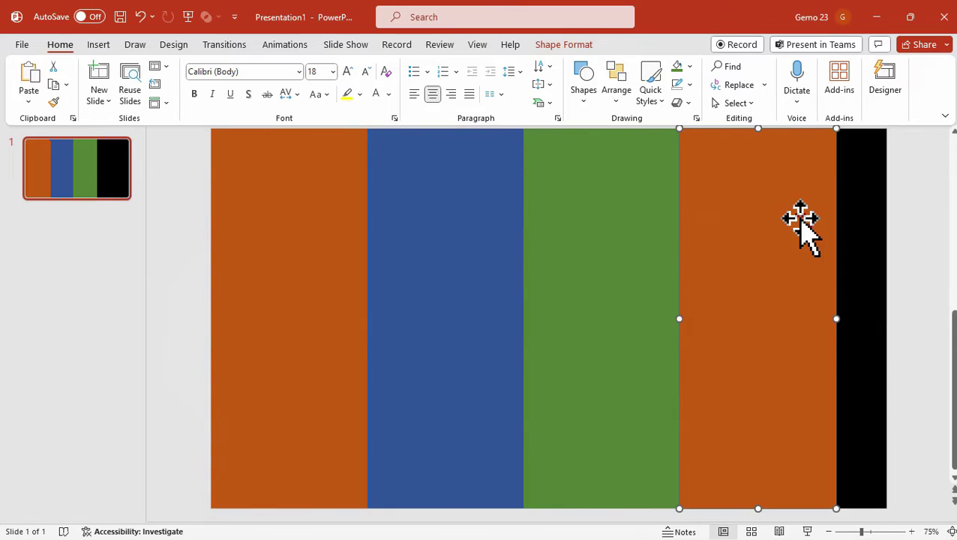
{"action": "left_click", "coordinate": [561, 45]}
{"action": "left_click", "coordinate": [396, 67]}
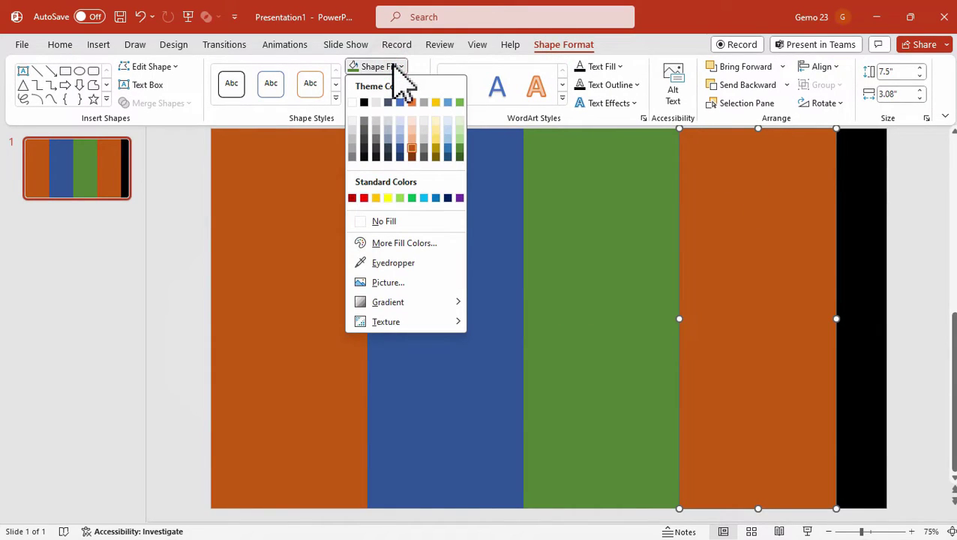
{"action": "left_click", "coordinate": [438, 103]}
Group the four coloured rectangles
{"action": "scroll", "coordinate": [513, 263], "scroll_direction": "down", "scroll_amount": 3}
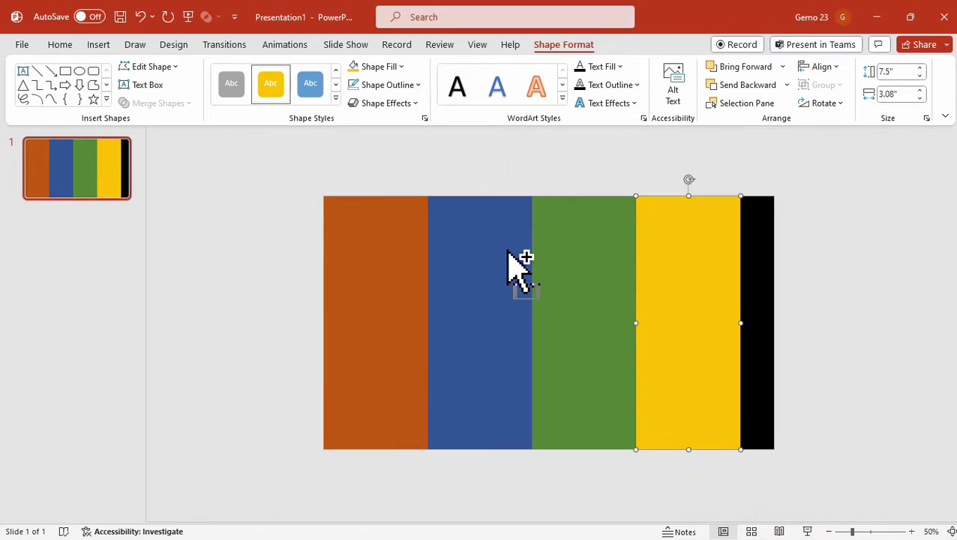
{"action": "left_click_drag", "start_coordinate": [262, 167], "coordinate": [745, 480]}
{"action": "right_click", "coordinate": [684, 273]}
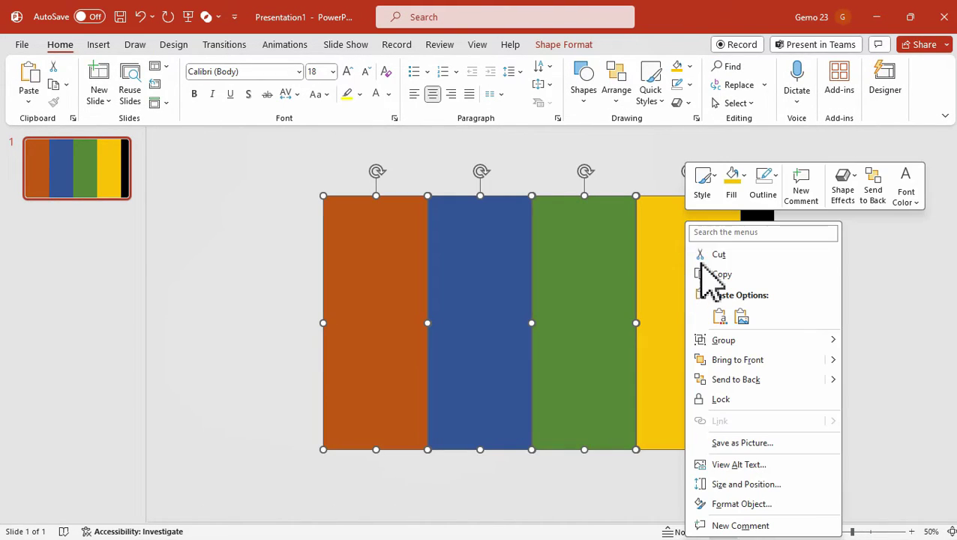
{"action": "left_click", "coordinate": [741, 340]}
{"action": "left_click", "coordinate": [866, 340]}
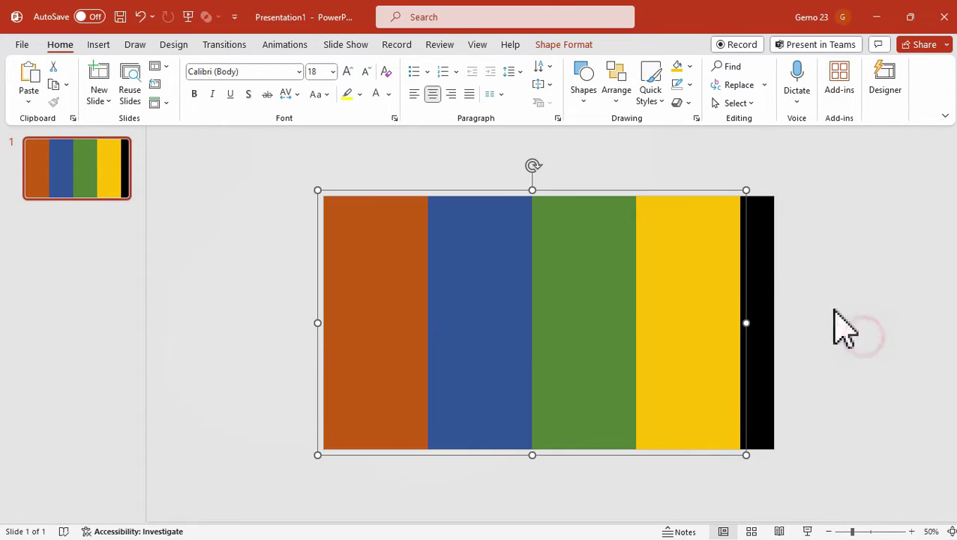
{"action": "left_click", "coordinate": [657, 159]}
Stretch the grouped rectangles horizontally so they cover the full width of the slide
{"action": "left_click_drag", "start_coordinate": [469, 258], "coordinate": [494, 257]}
{"action": "left_click_drag", "start_coordinate": [343, 323], "coordinate": [325, 324]}
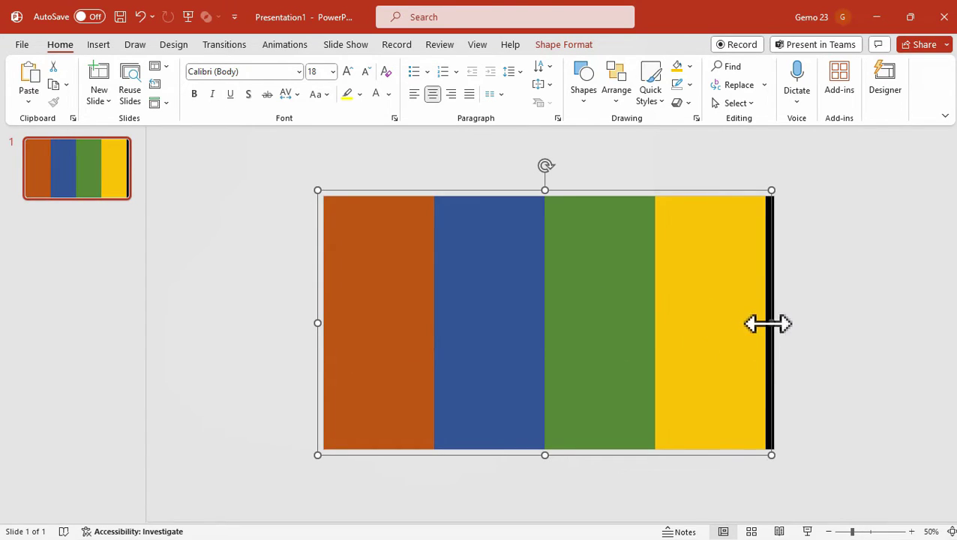
{"action": "left_click_drag", "start_coordinate": [768, 323], "coordinate": [776, 323]}
{"action": "left_click", "coordinate": [847, 262]}
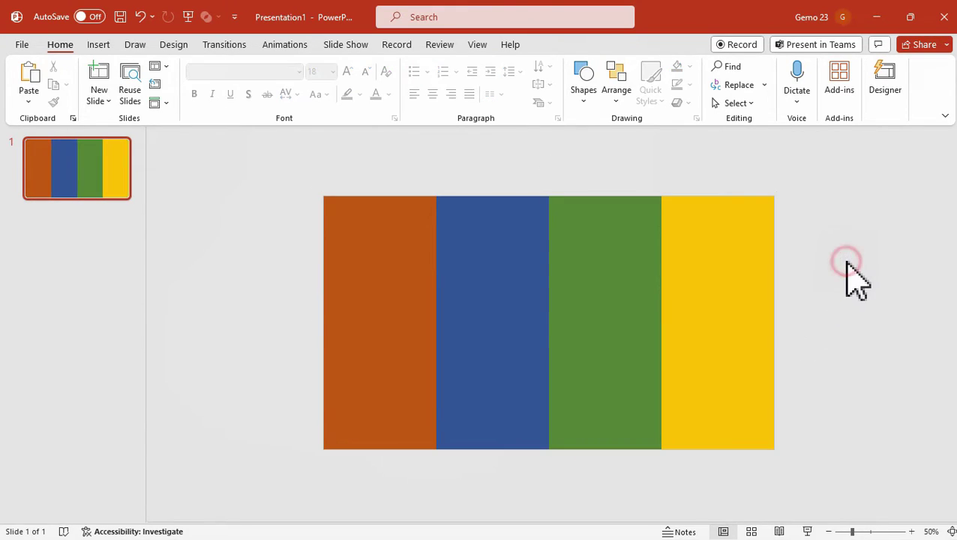
Ungroup the four coloured rectangles
{"action": "left_click", "coordinate": [478, 223]}
{"action": "right_click", "coordinate": [479, 224]}
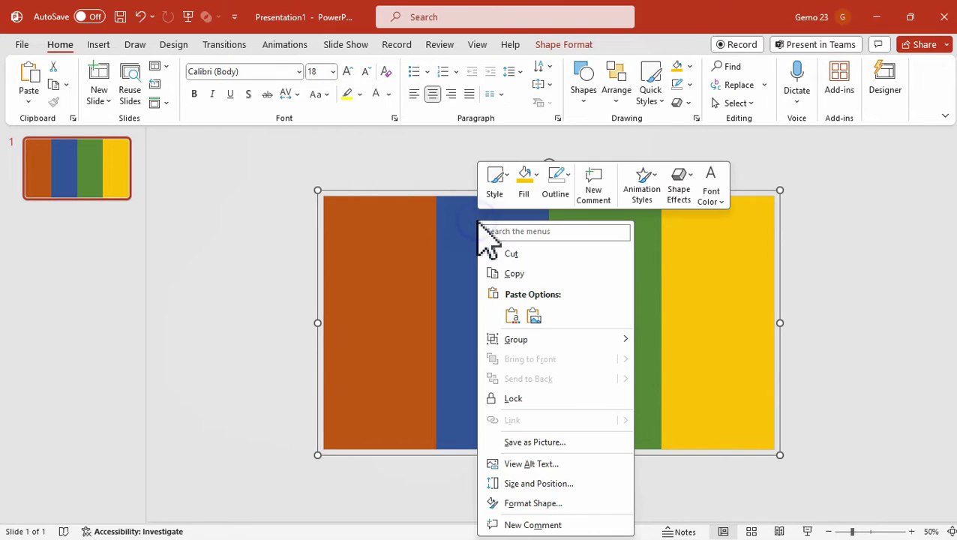
{"action": "left_click", "coordinate": [567, 337]}
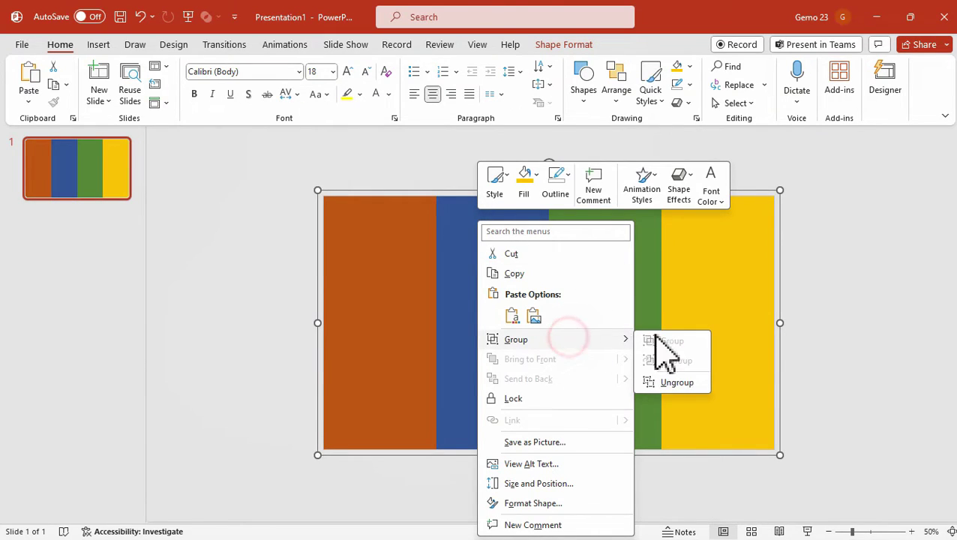
{"action": "left_click", "coordinate": [678, 383]}
{"action": "left_click", "coordinate": [450, 159]}
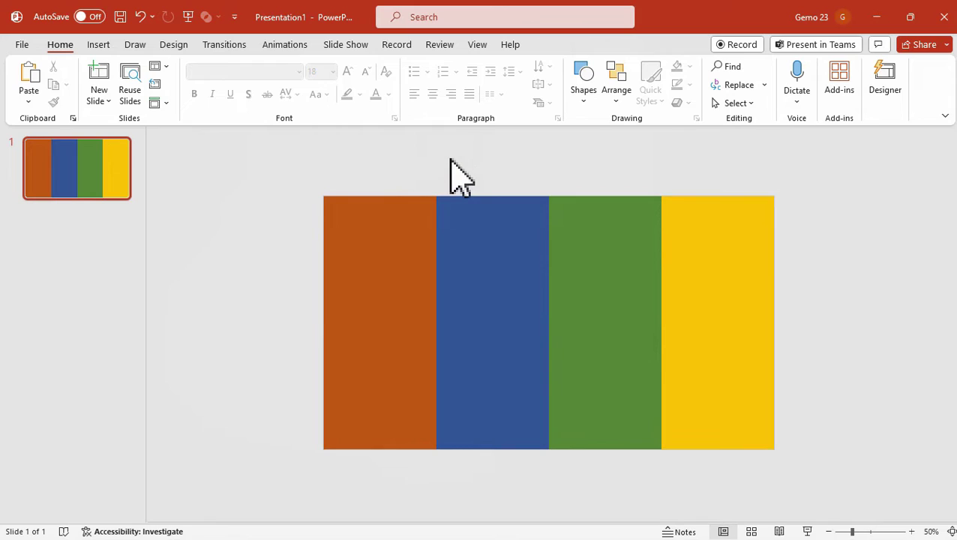
Draw a circle about 1.58" in diameter and move it to the bottom of the orange rectangle, overlapping the slide's lower edge
{"action": "left_click", "coordinate": [100, 44]}
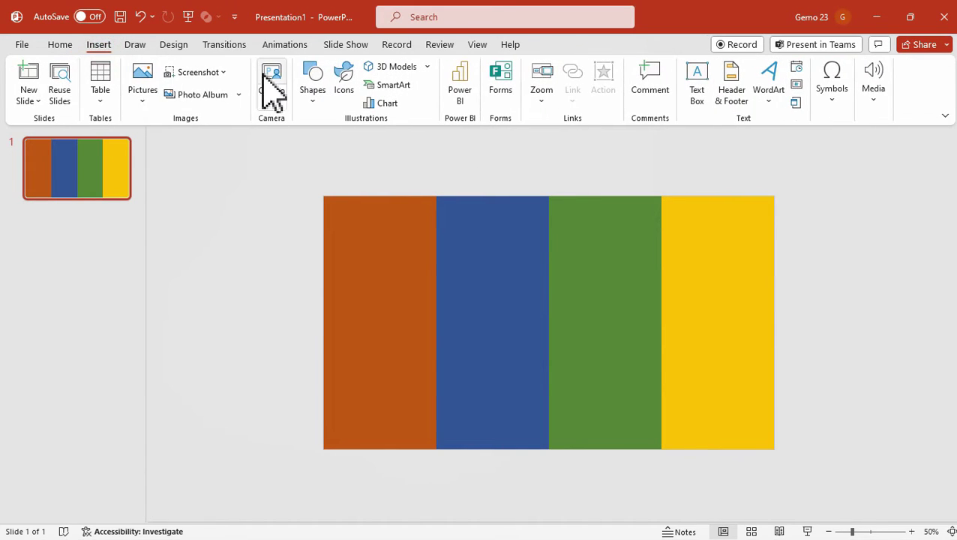
{"action": "left_click", "coordinate": [314, 89]}
{"action": "left_click", "coordinate": [349, 139]}
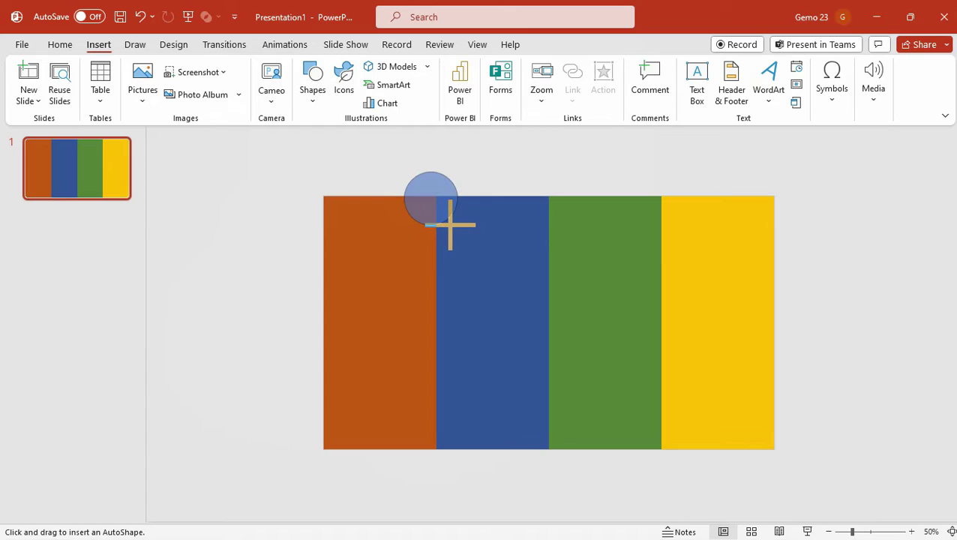
{"action": "mouse_move", "coordinate": [450, 224]}
{"action": "left_mouse_down"}
{"action": "mouse_move", "coordinate": [377, 353]}
{"action": "mouse_move", "coordinate": [381, 426]}
{"action": "left_mouse_up"}
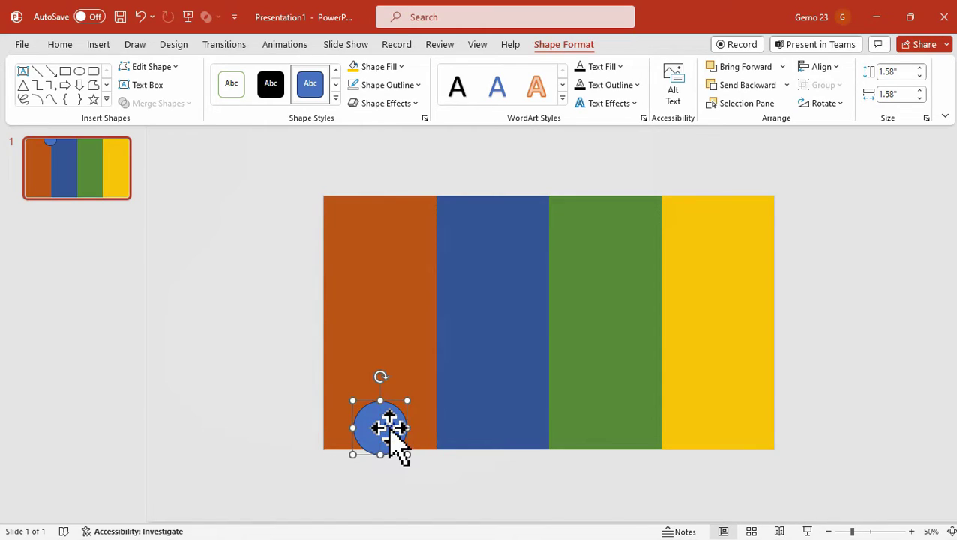
Copy the circle on the orange rectangle and place the copy centred at the bottom of the blue rectangle
{"action": "left_click", "coordinate": [398, 489]}
{"action": "scroll", "coordinate": [387, 446], "scroll_direction": "up", "scroll_amount": 1}
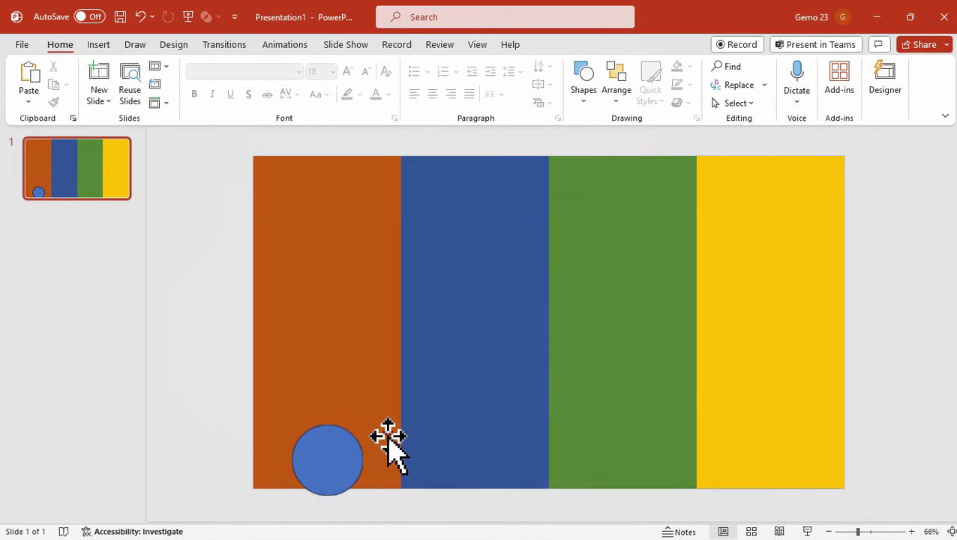
{"action": "left_click", "coordinate": [327, 457]}
{"action": "right_click", "coordinate": [327, 458]}
{"action": "left_click", "coordinate": [365, 69]}
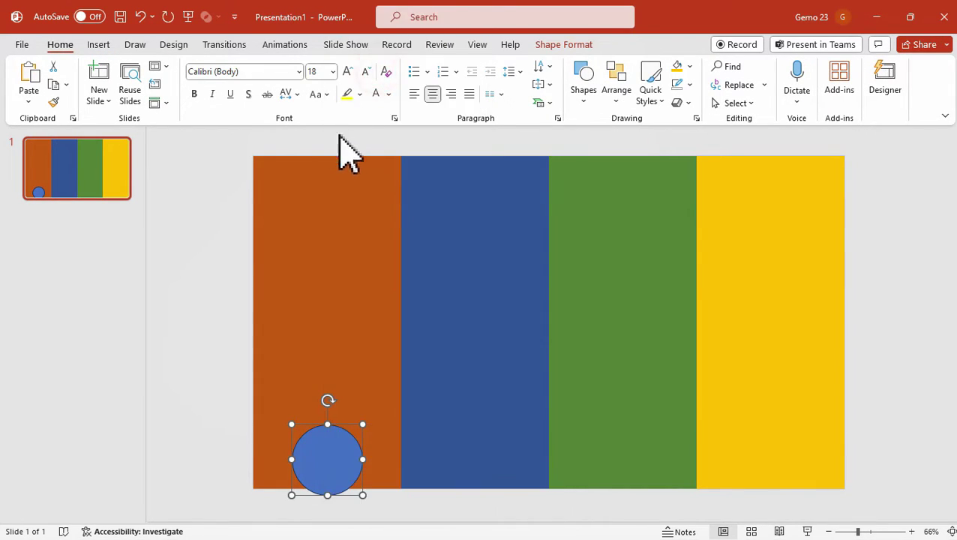
{"action": "right_click", "coordinate": [342, 143]}
{"action": "left_click", "coordinate": [374, 187]}
{"action": "left_click_drag", "start_coordinate": [356, 459], "coordinate": [492, 453]}
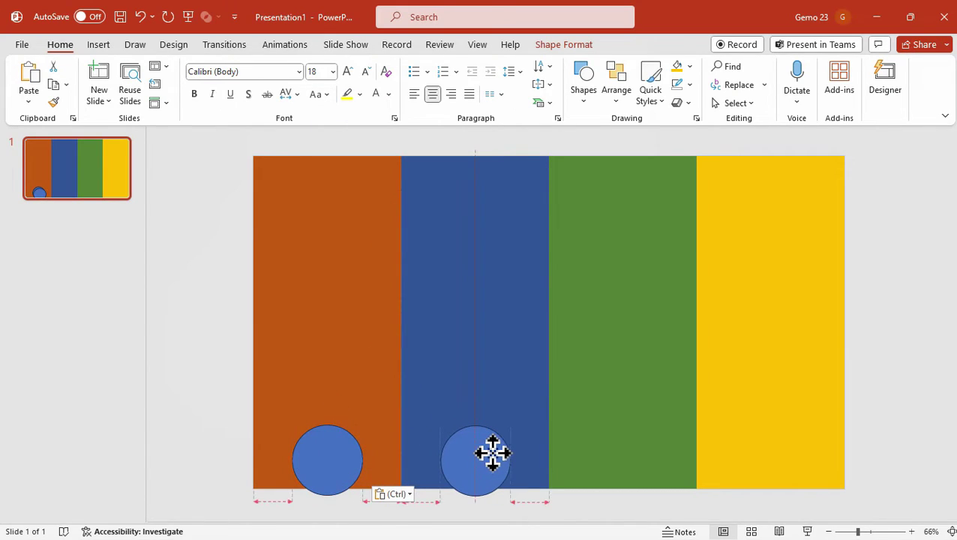
Paste two more copies of the circle and align them at the bottom of the green and yellow rectangles
{"action": "right_click", "coordinate": [418, 144]}
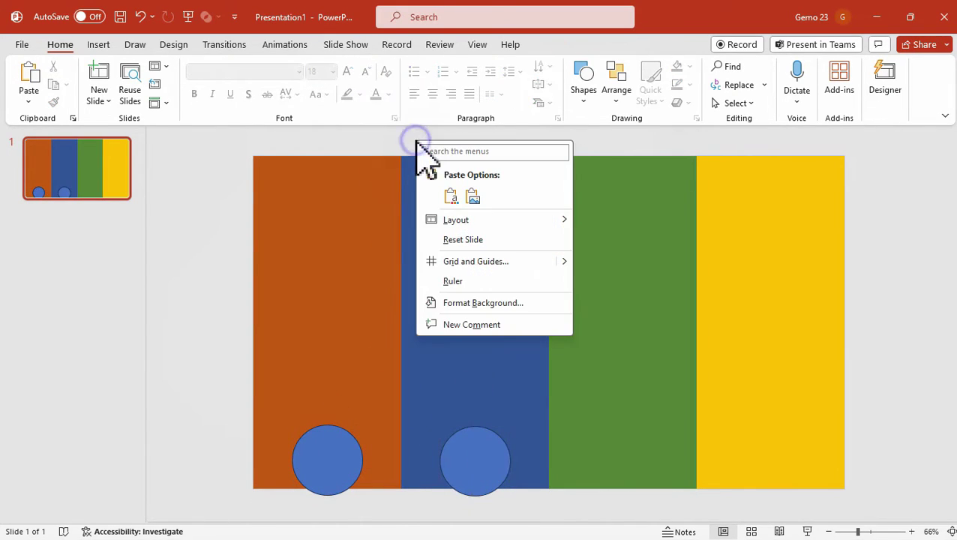
{"action": "left_click", "coordinate": [450, 195]}
{"action": "left_click_drag", "start_coordinate": [328, 473], "coordinate": [629, 470]}
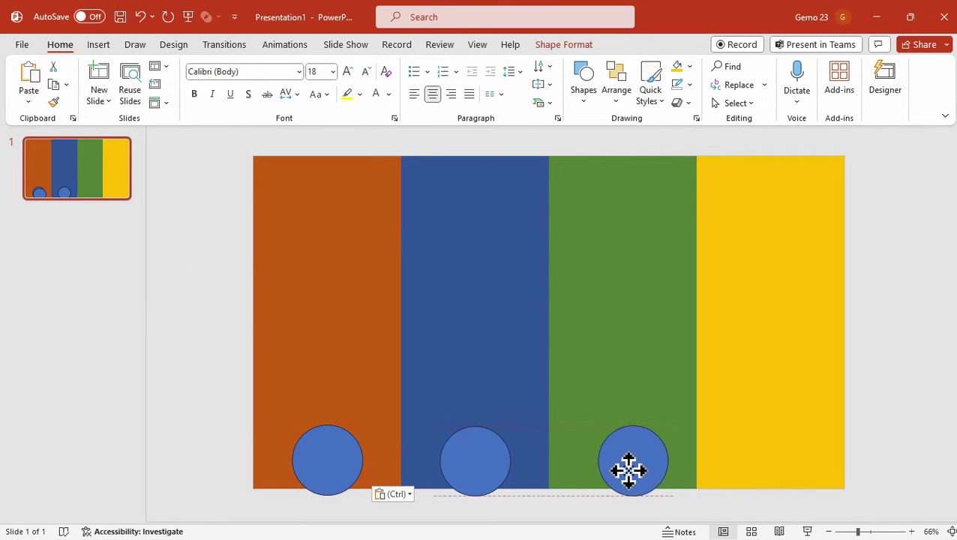
{"action": "right_click", "coordinate": [569, 159]}
{"action": "left_click", "coordinate": [601, 204]}
{"action": "left_click_drag", "start_coordinate": [351, 466], "coordinate": [784, 461]}
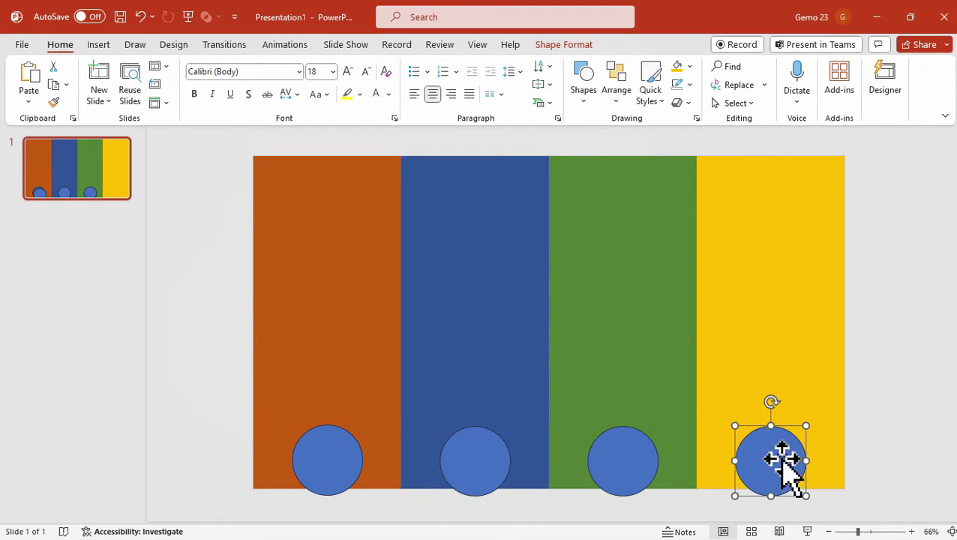
{"action": "left_click", "coordinate": [233, 236]}
Cut the circle out of the orange rectangle by merging the two shapes with Subtract
{"action": "left_click", "coordinate": [325, 189]}
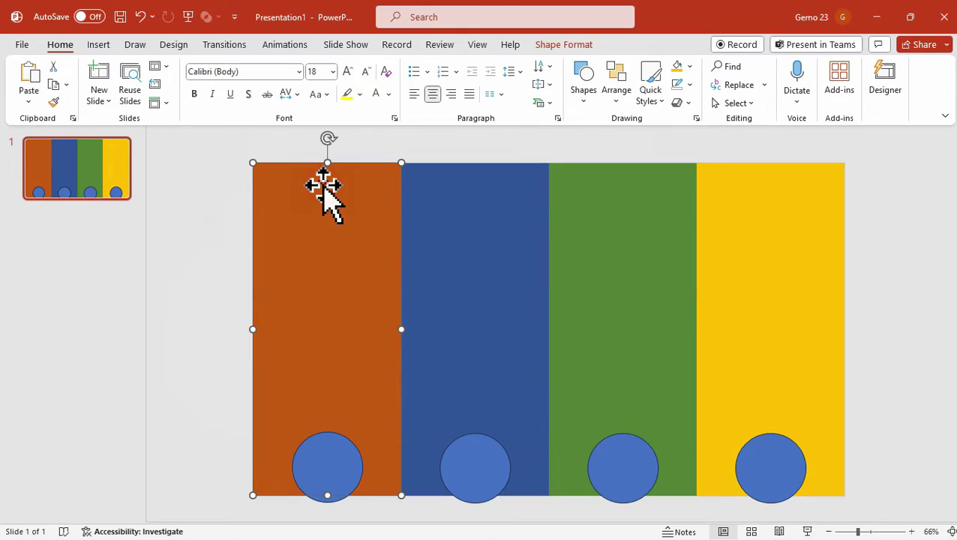
{"action": "left_click", "coordinate": [321, 461]}
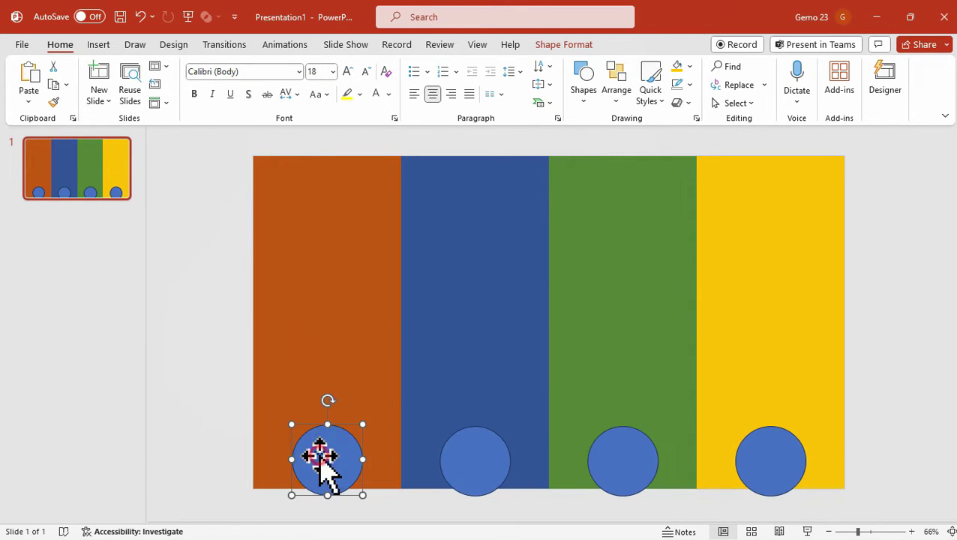
{"action": "left_click", "coordinate": [190, 282]}
{"action": "left_click_drag", "start_coordinate": [368, 252], "coordinate": [353, 353]}
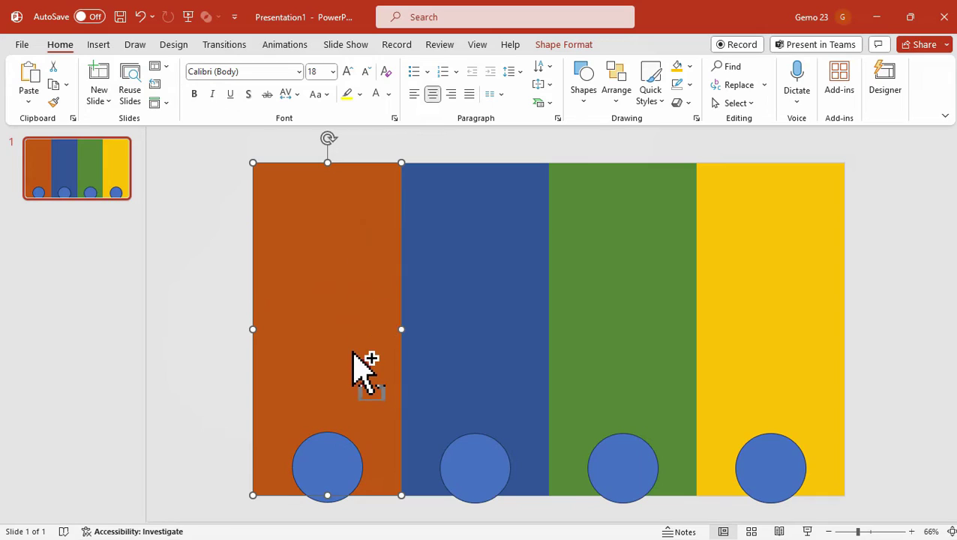
{"action": "left_click", "coordinate": [330, 454], "text": "shift"}
{"action": "left_click", "coordinate": [561, 44]}
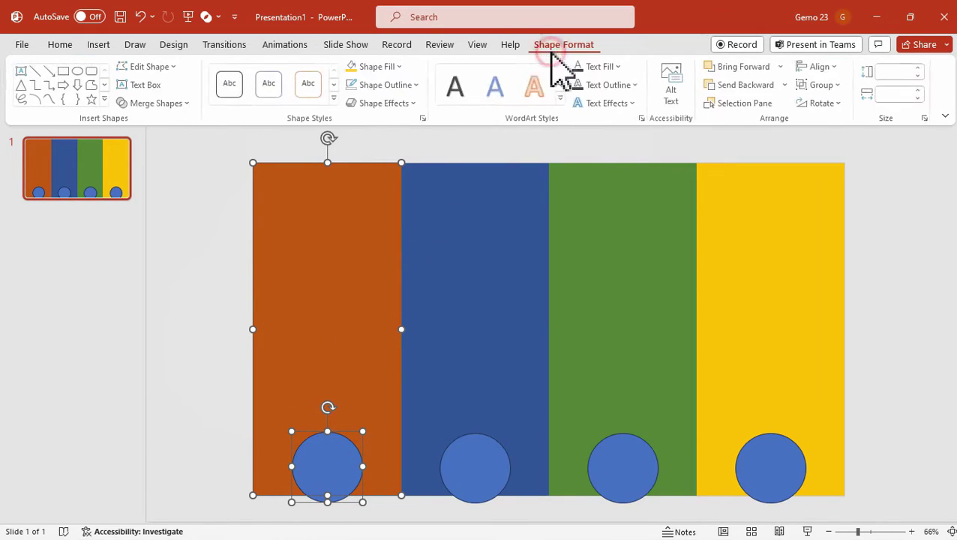
{"action": "left_click", "coordinate": [187, 103]}
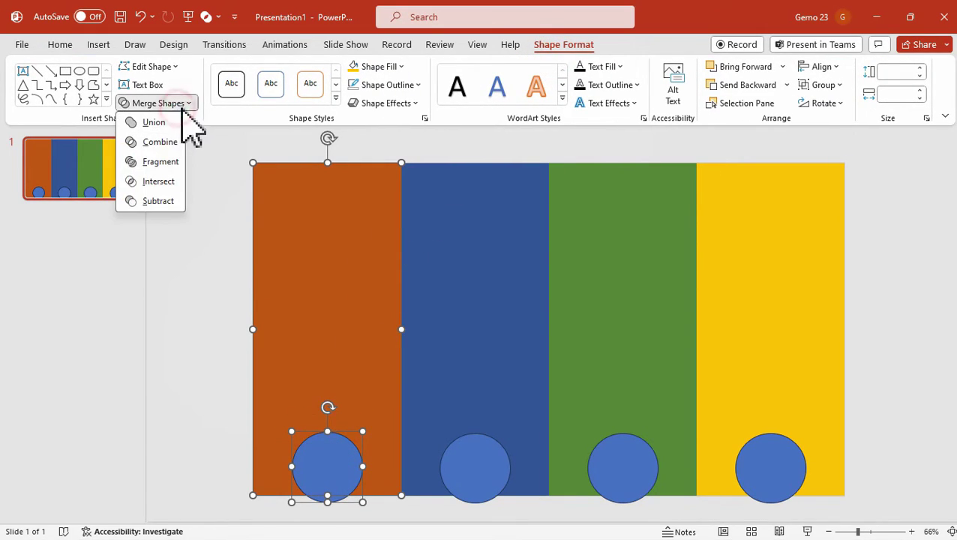
{"action": "left_click", "coordinate": [158, 201]}
Subtract the overlapping circle from the blue rectangle
{"action": "left_click", "coordinate": [472, 257]}
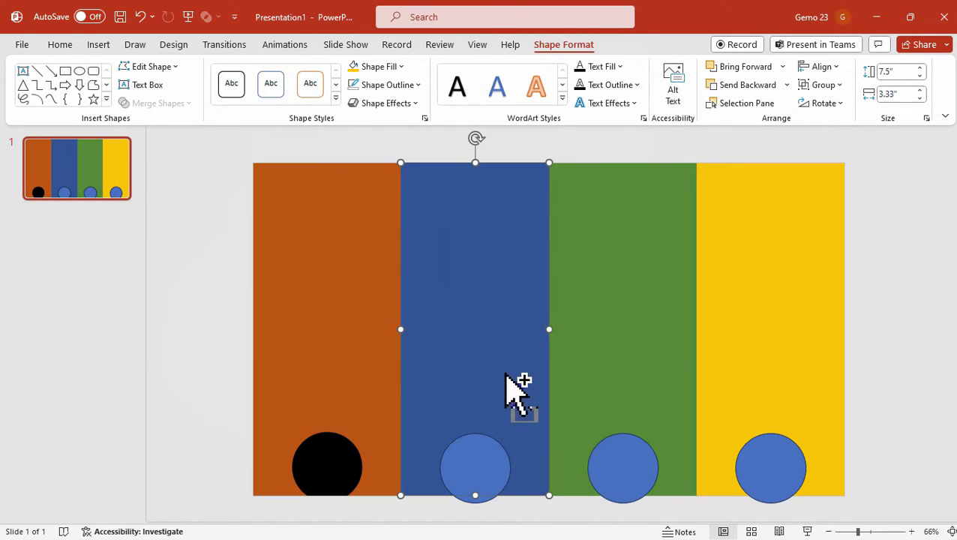
{"action": "left_click", "coordinate": [474, 450], "text": "shift"}
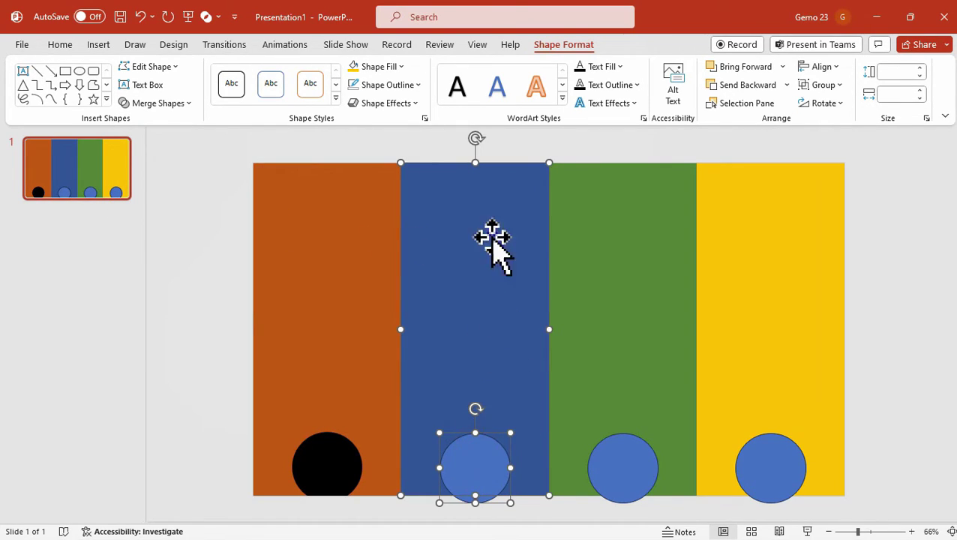
{"action": "left_click", "coordinate": [188, 103]}
{"action": "left_click", "coordinate": [166, 201]}
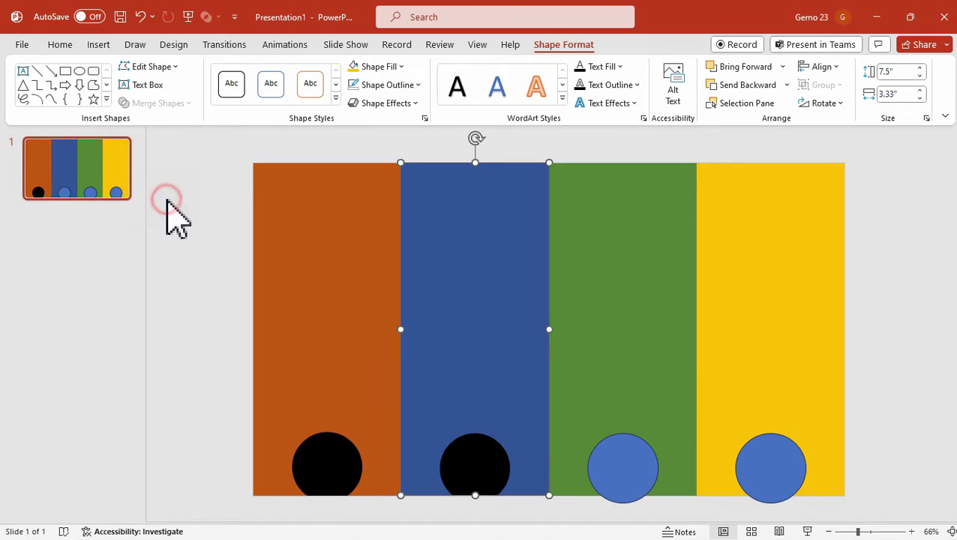
Subtract the overlapping circle from the green rectangle
{"action": "left_click", "coordinate": [612, 255]}
{"action": "left_click", "coordinate": [635, 469], "text": "shift"}
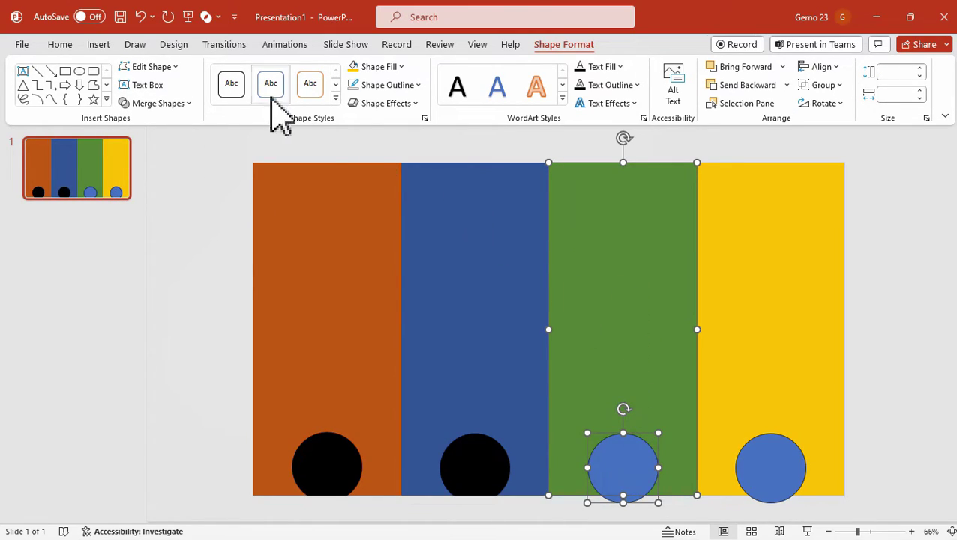
{"action": "left_click", "coordinate": [166, 101]}
{"action": "left_click", "coordinate": [168, 201]}
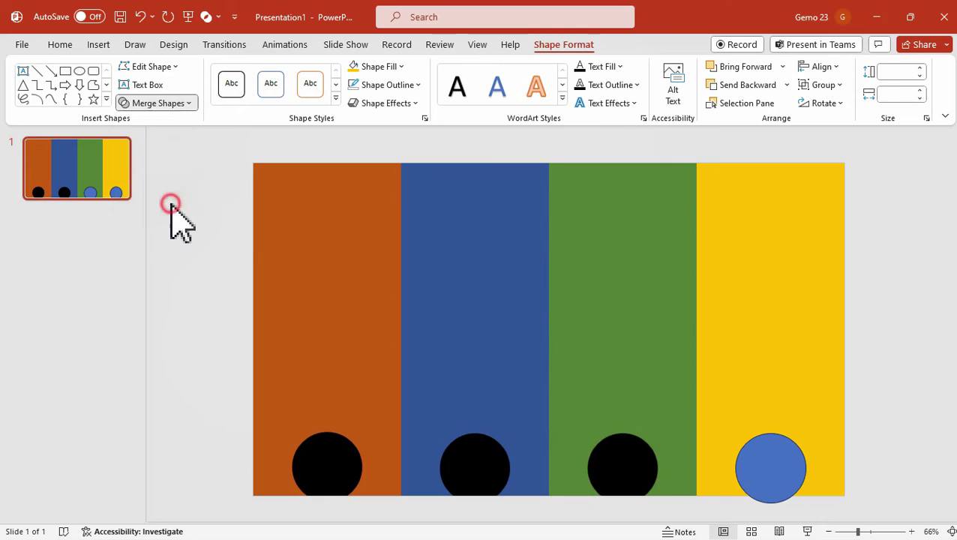
Subtract the overlapping circle from the yellow rectangle
{"action": "left_click", "coordinate": [752, 285]}
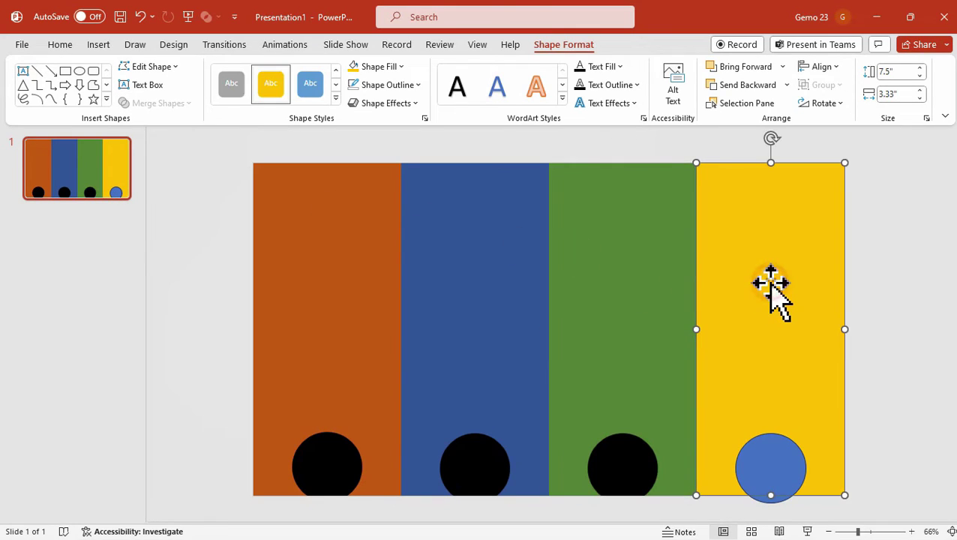
{"action": "left_click", "coordinate": [776, 445], "text": "shift"}
{"action": "left_click", "coordinate": [189, 104]}
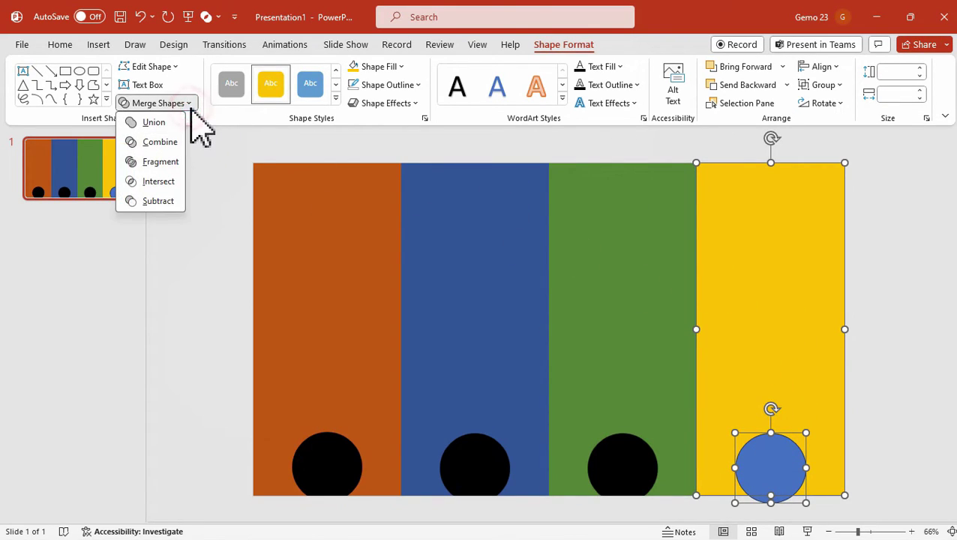
{"action": "left_click", "coordinate": [166, 201]}
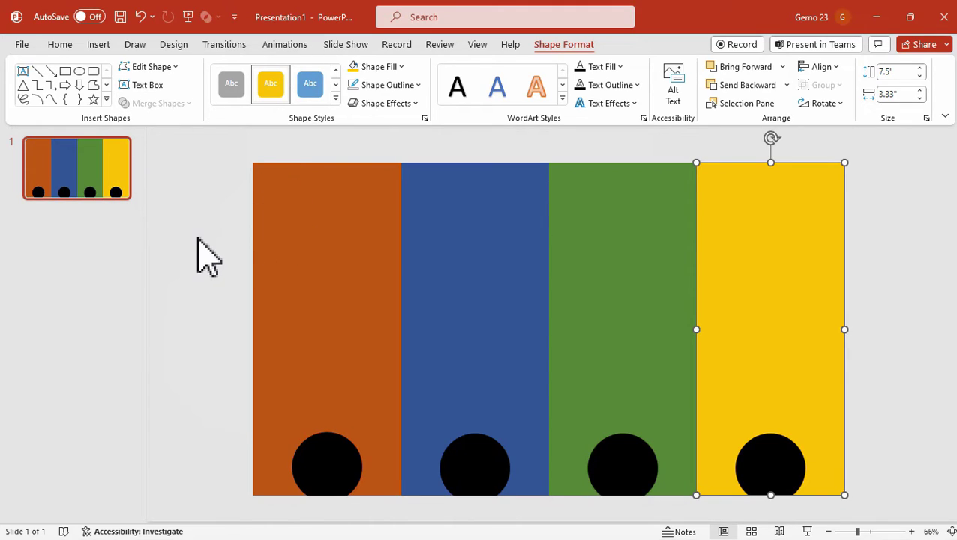
Paste the prepared FIRE, WATER, EARTH and AIR headings with their descriptions onto the four columns
{"action": "left_click", "coordinate": [197, 248]}
{"action": "key", "text": "ctrl+v"}
{"action": "left_click", "coordinate": [895, 406]}
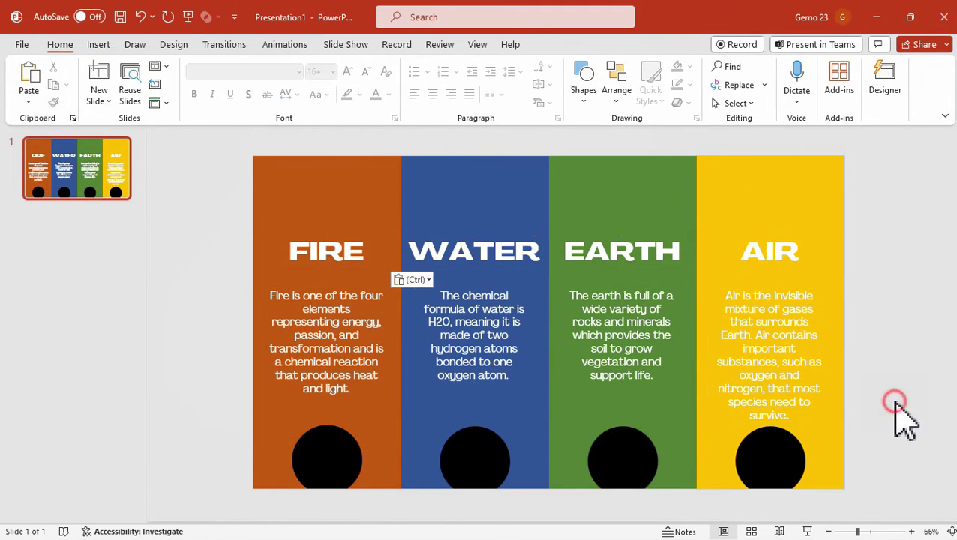
Check the font and size used for the headings and descriptions in the FIRE and AIR columns
{"action": "double_click", "coordinate": [349, 255]}
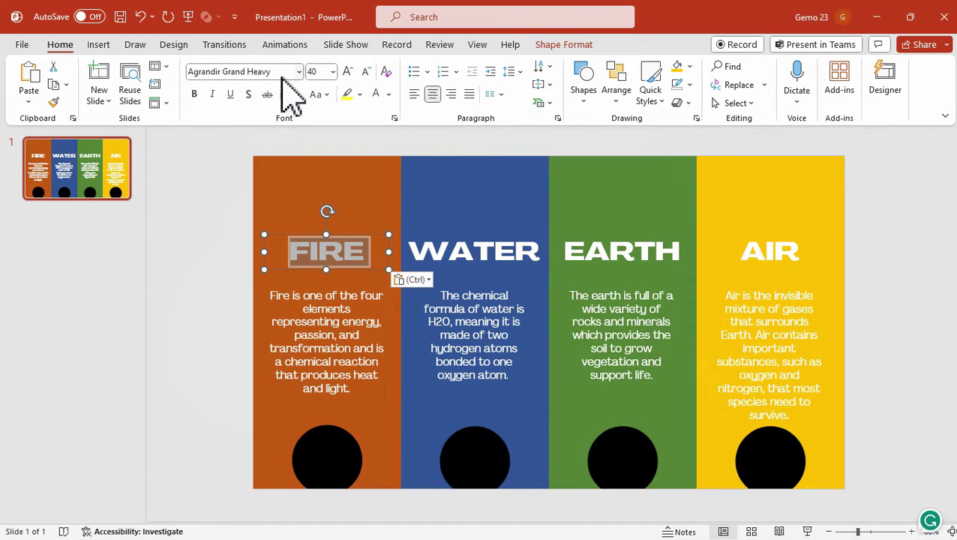
{"action": "triple_click", "coordinate": [345, 321]}
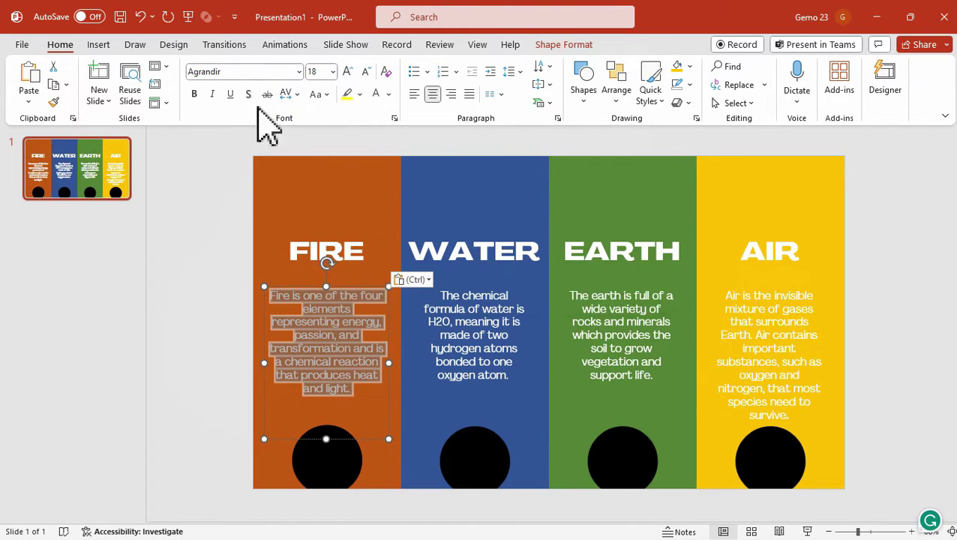
{"action": "left_click", "coordinate": [205, 179]}
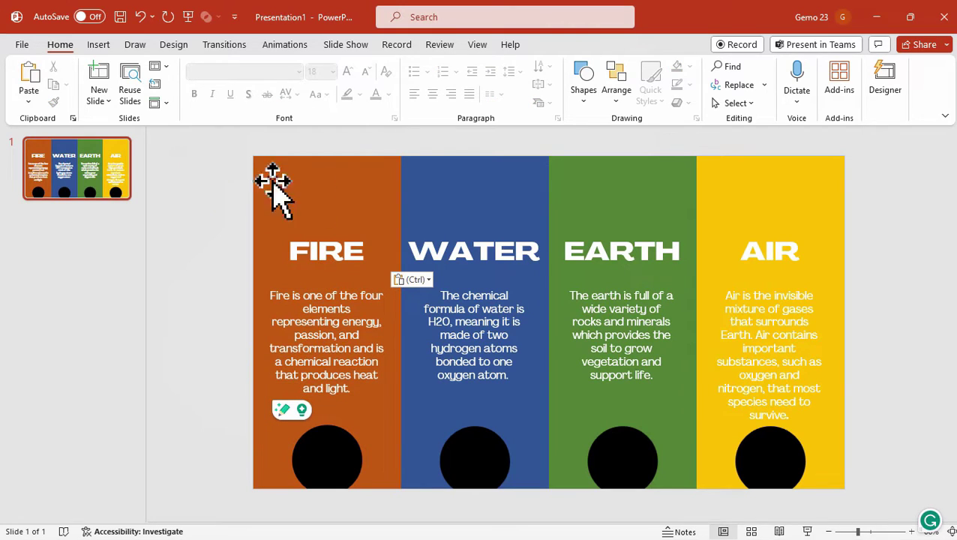
{"action": "triple_click", "coordinate": [791, 321]}
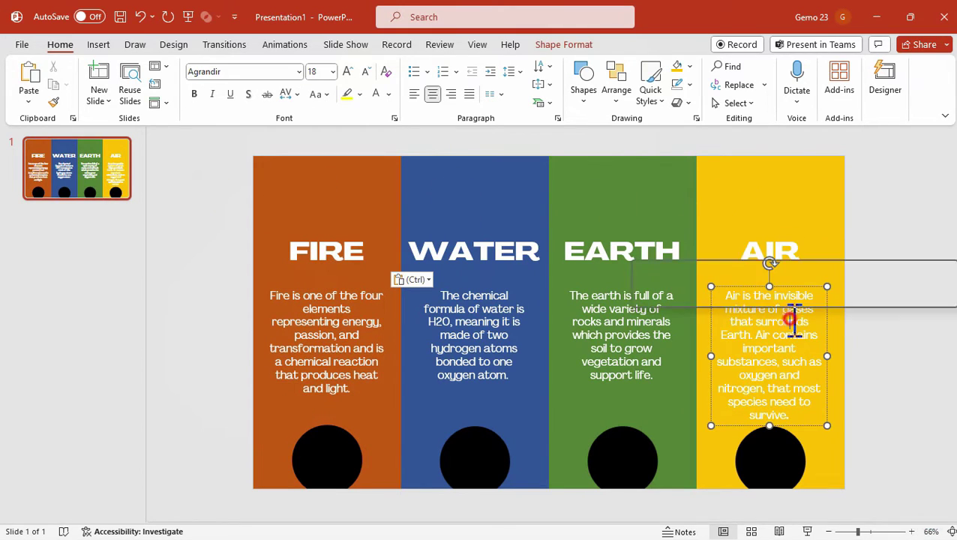
{"action": "left_click", "coordinate": [774, 247]}
{"action": "double_click", "coordinate": [775, 250]}
{"action": "left_click", "coordinate": [887, 306]}
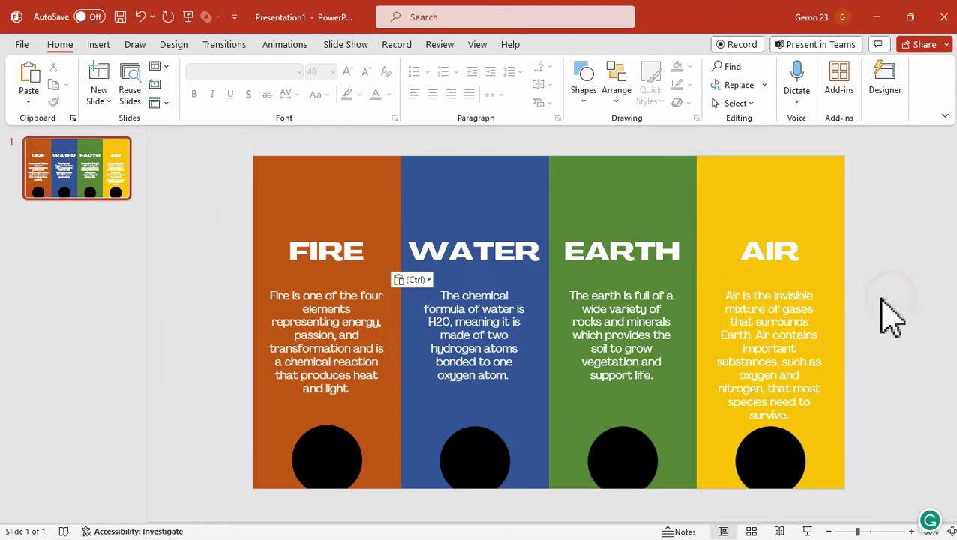
Nudge all the headings and descriptions together slightly upward, clear of the circular cutouts
{"action": "left_click_drag", "start_coordinate": [201, 202], "coordinate": [861, 430]}
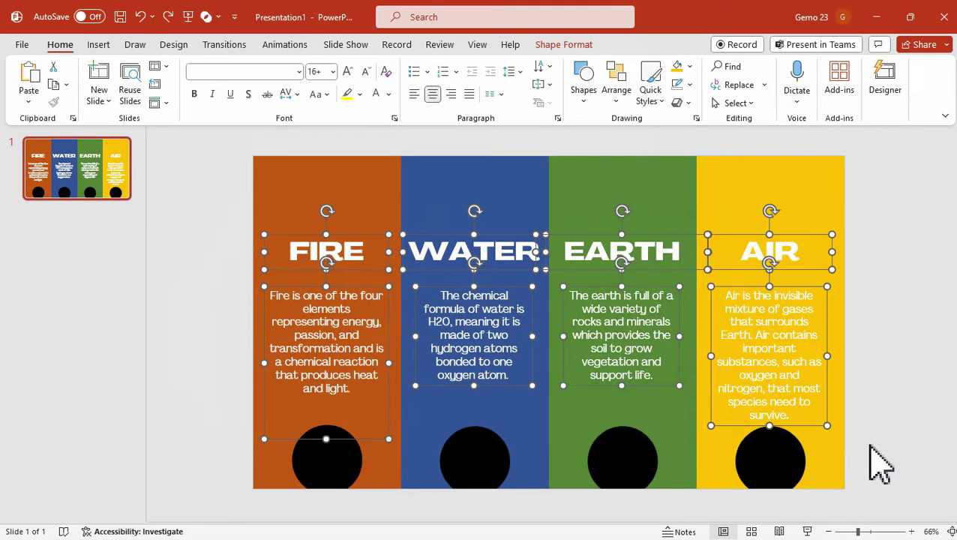
{"action": "key", "text": "Up"}
{"action": "key", "text": "Up"}
{"action": "key", "text": "Up"}
{"action": "key", "text": "Up"}
{"action": "key", "text": "Up"}
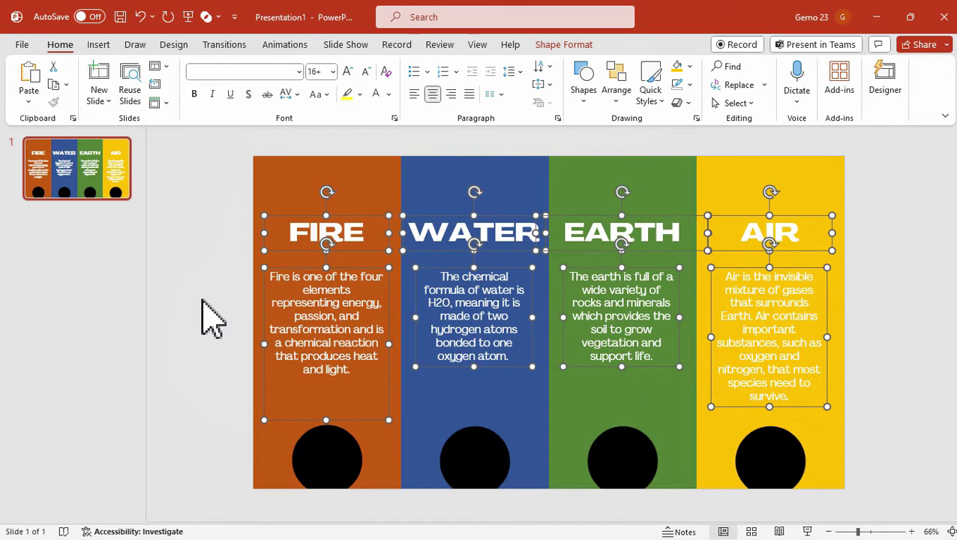
{"action": "left_click", "coordinate": [205, 301]}
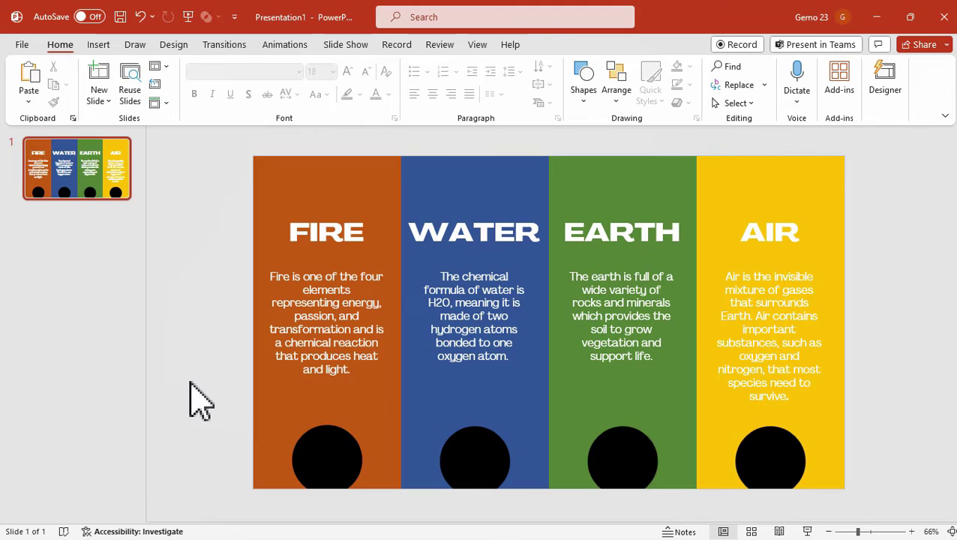
Paste the white flame, water drop, leaf and balloon icons and centre each in its column's circular cutout
{"action": "key", "text": "ctrl+v"}
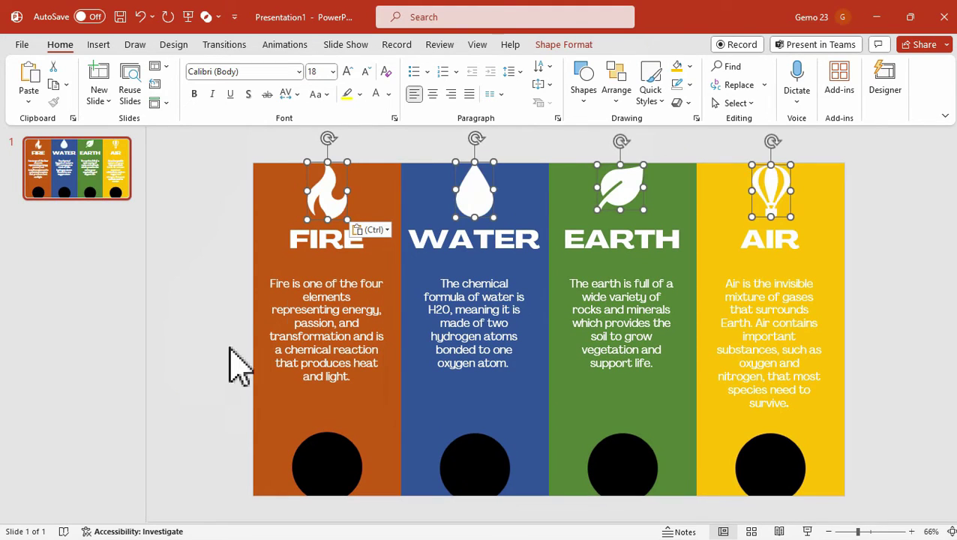
{"action": "left_click_drag", "start_coordinate": [339, 203], "coordinate": [325, 465]}
{"action": "left_click", "coordinate": [189, 385]}
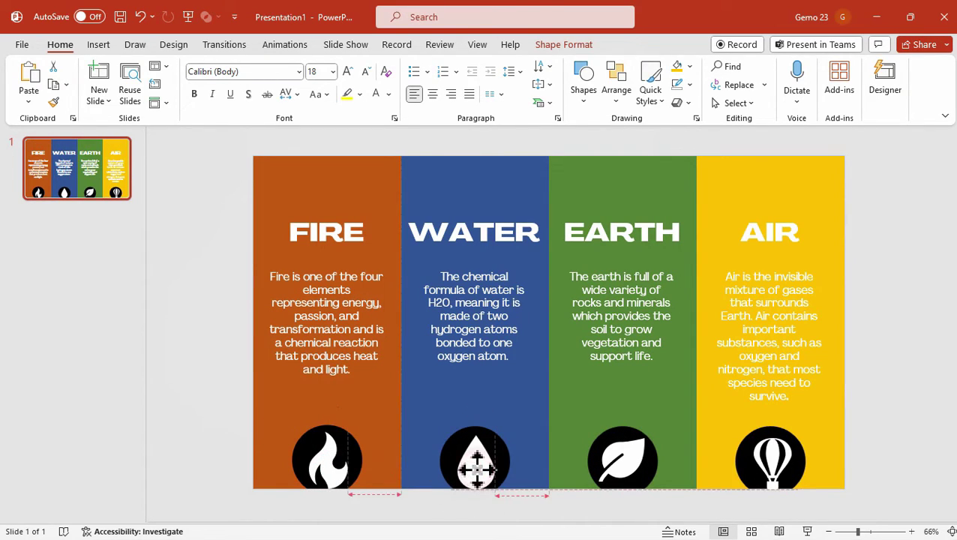
{"action": "left_click_drag", "start_coordinate": [475, 469], "coordinate": [475, 469]}
{"action": "left_click_drag", "start_coordinate": [628, 478], "coordinate": [628, 469]}
{"action": "left_click_drag", "start_coordinate": [764, 457], "coordinate": [770, 456]}
{"action": "left_click", "coordinate": [162, 249]}
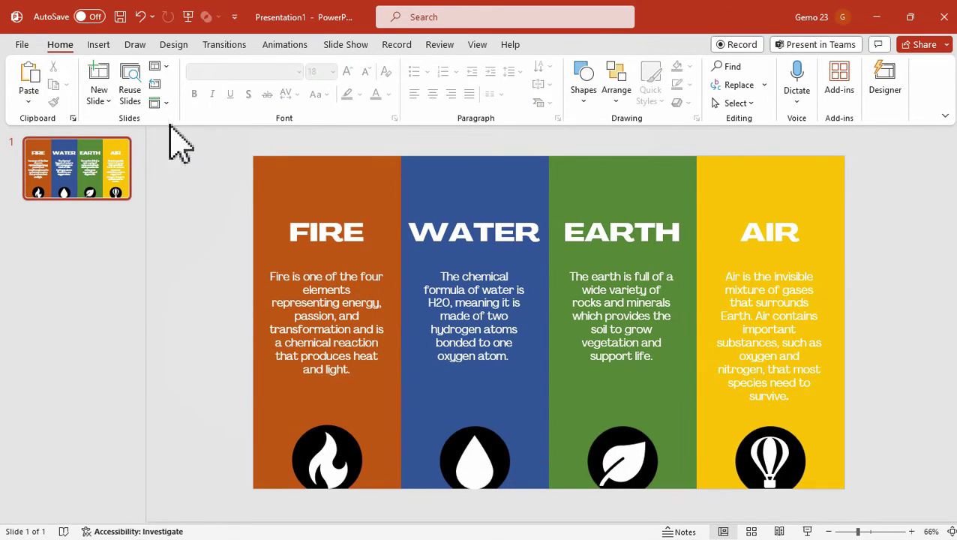
Search the stock icons for "fire" and select the solid flame icon
{"action": "left_click", "coordinate": [99, 45]}
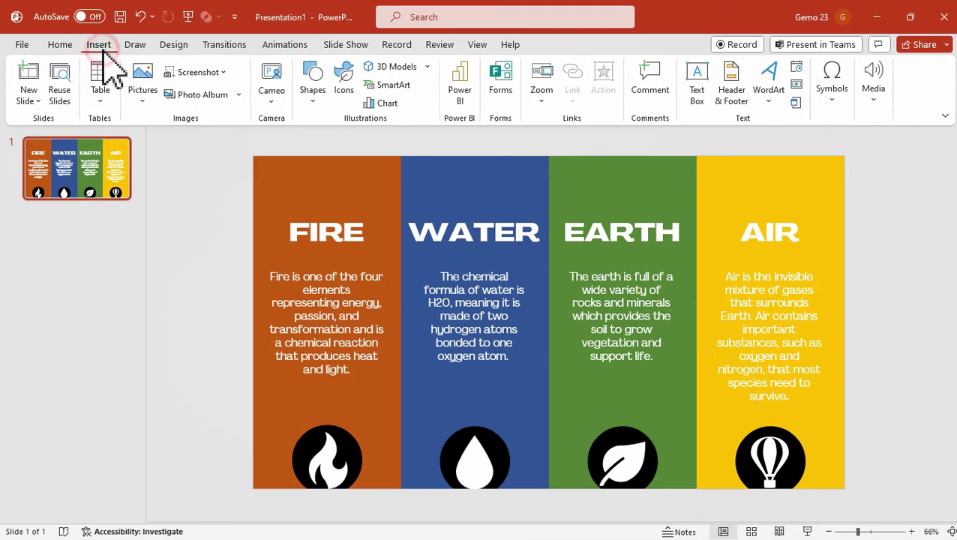
{"action": "left_click", "coordinate": [339, 78]}
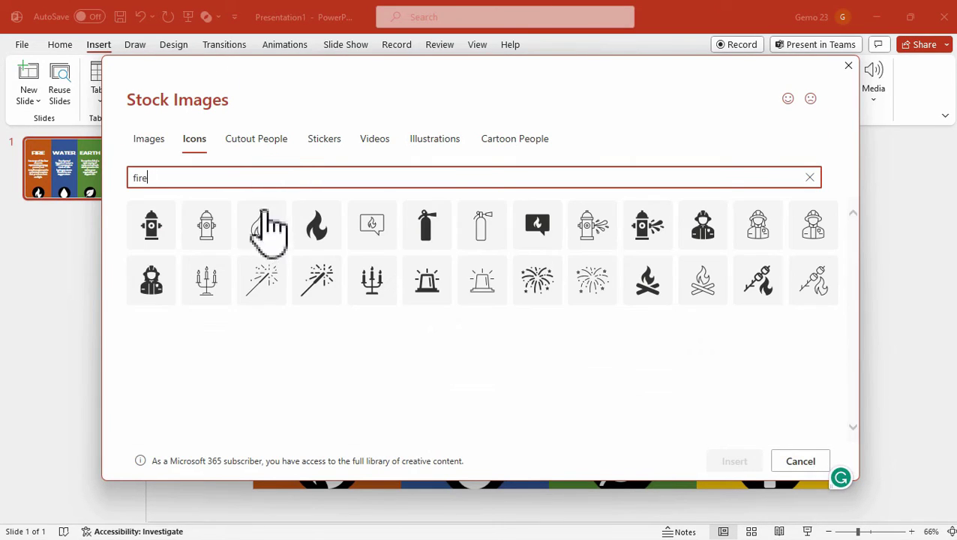
{"action": "left_click", "coordinate": [320, 225]}
Search the stock icons for "droplets" and select the solid water drop icon
{"action": "double_click", "coordinate": [304, 177]}
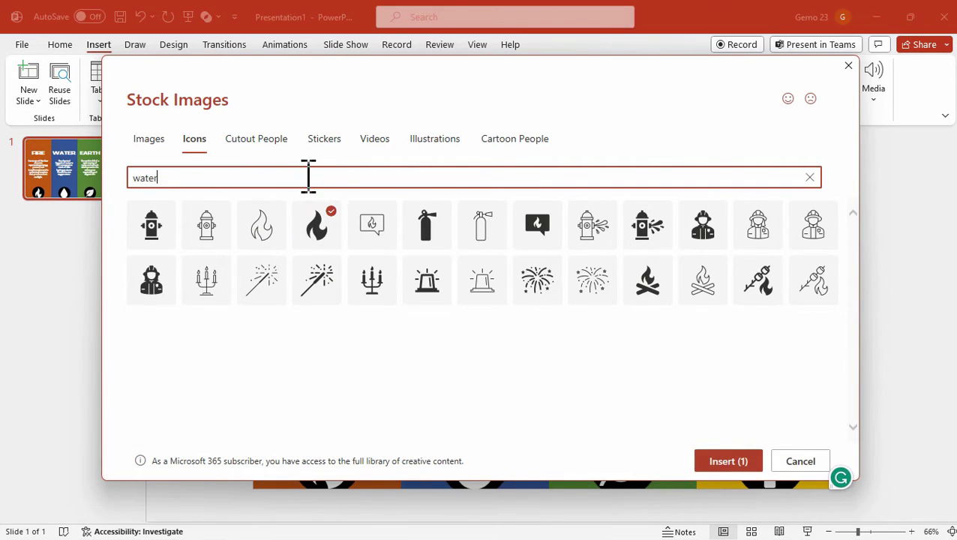
{"action": "type", "text": "waterd"}
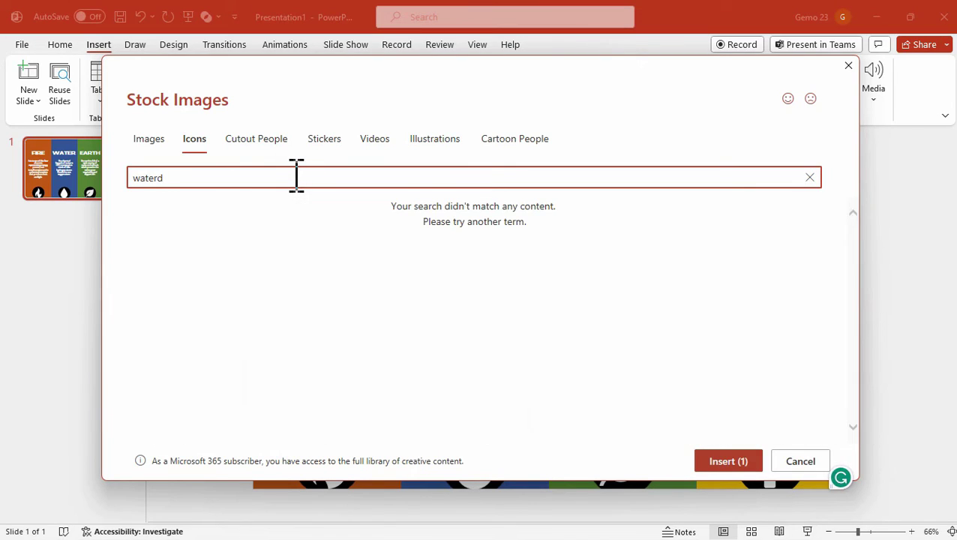
{"action": "key", "text": "BackSpace"}
{"action": "type", "text": "drop"}
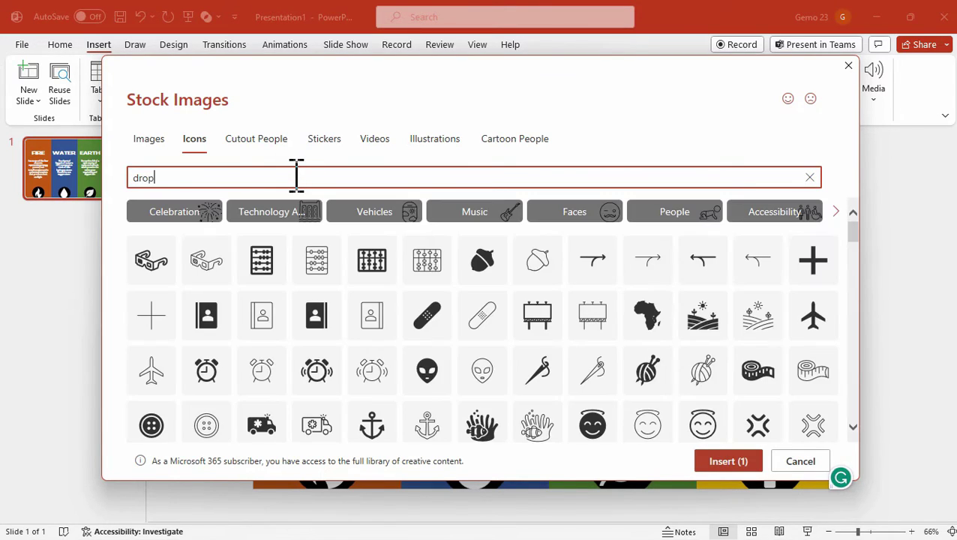
{"action": "type", "text": "lets"}
{"action": "left_click", "coordinate": [263, 239]}
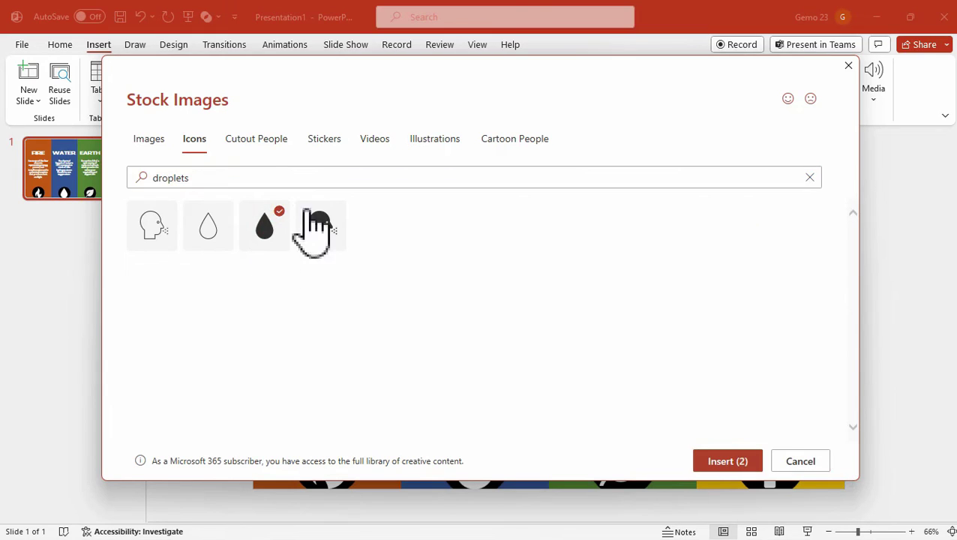
Search the stock icons for "leaves", select the solid leaf icon and cancel without inserting the chosen icons
{"action": "left_click", "coordinate": [451, 174]}
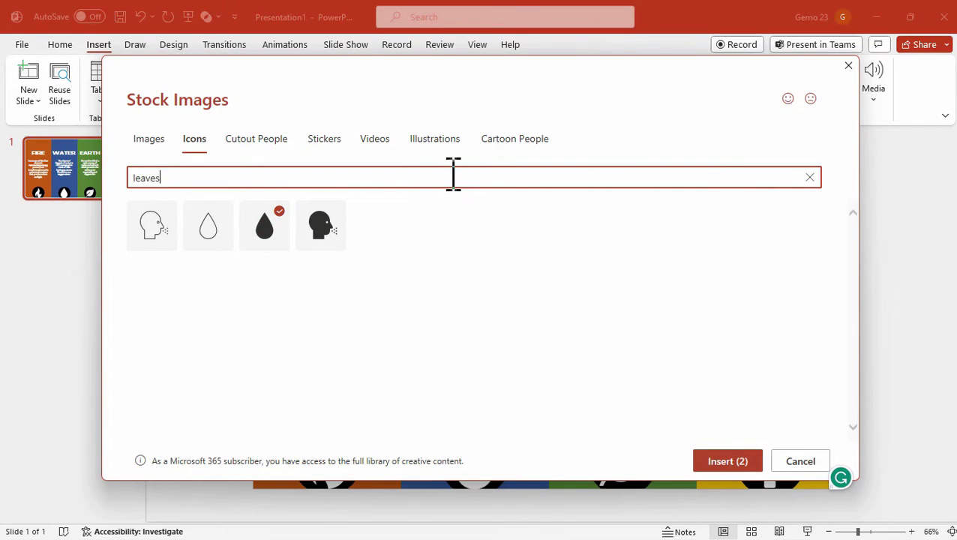
{"action": "type", "text": "leaves"}
{"action": "scroll", "coordinate": [435, 341], "scroll_direction": "down", "scroll_amount": 2}
{"action": "scroll", "coordinate": [570, 360], "scroll_direction": "up", "scroll_amount": 2}
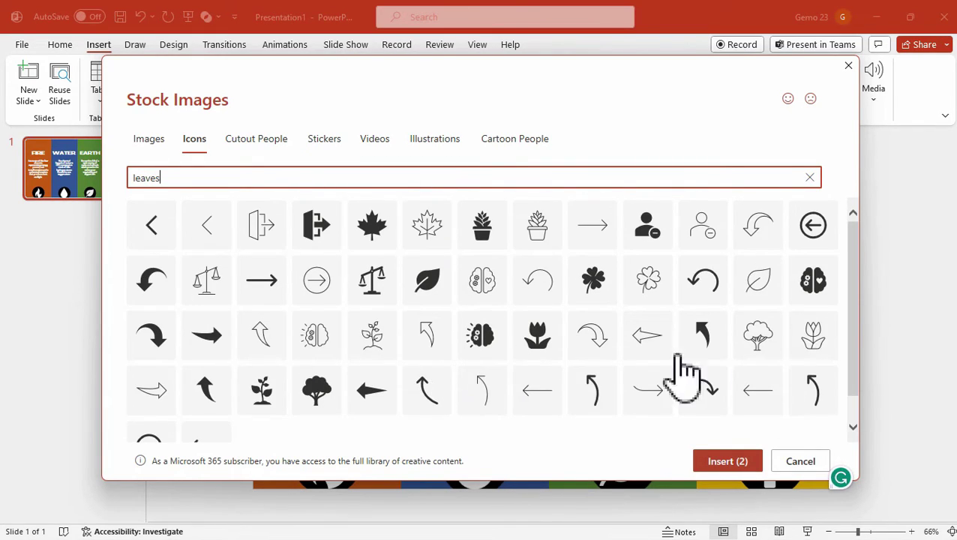
{"action": "left_click", "coordinate": [759, 285]}
{"action": "left_click", "coordinate": [429, 283]}
{"action": "left_click", "coordinate": [796, 462]}
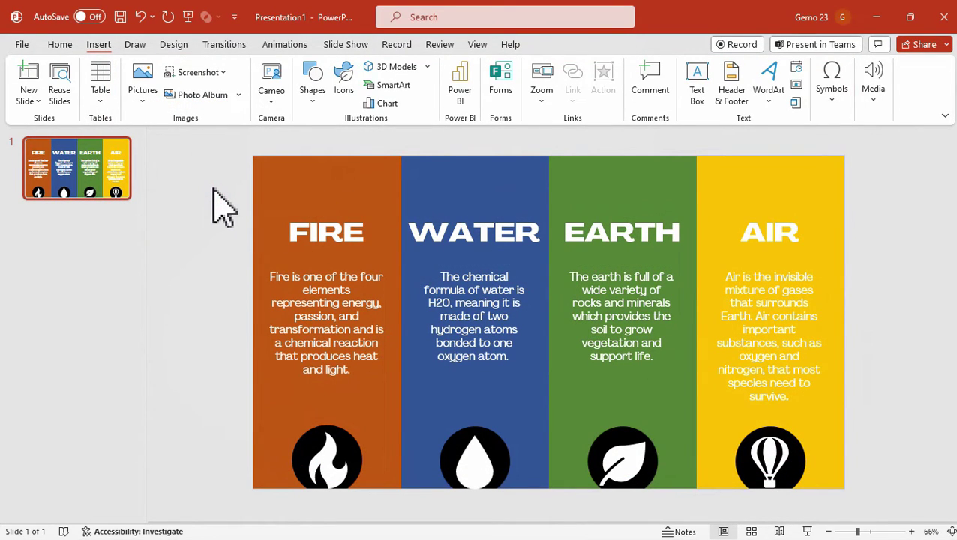
Add four new slides with the Blank layout after slide 1
{"action": "left_click", "coordinate": [82, 201]}
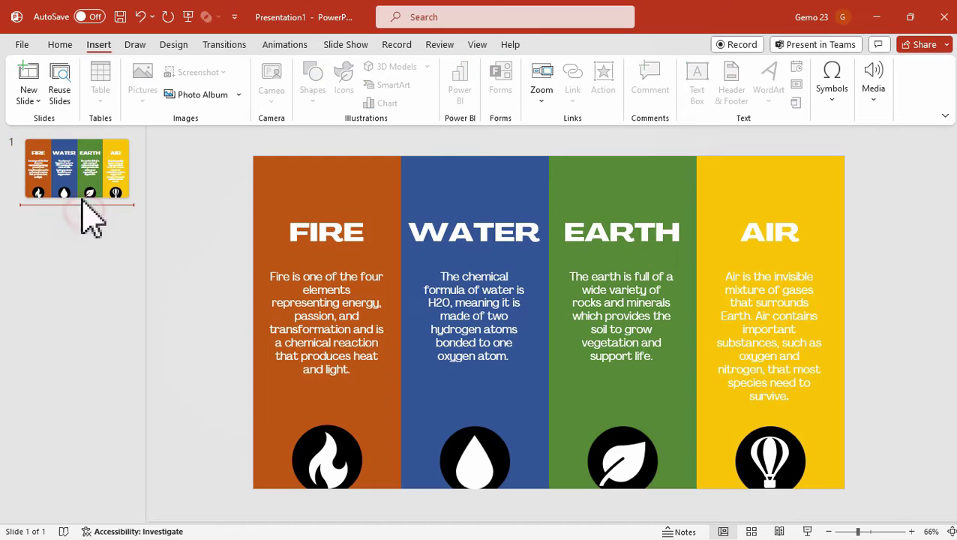
{"action": "left_click", "coordinate": [63, 46]}
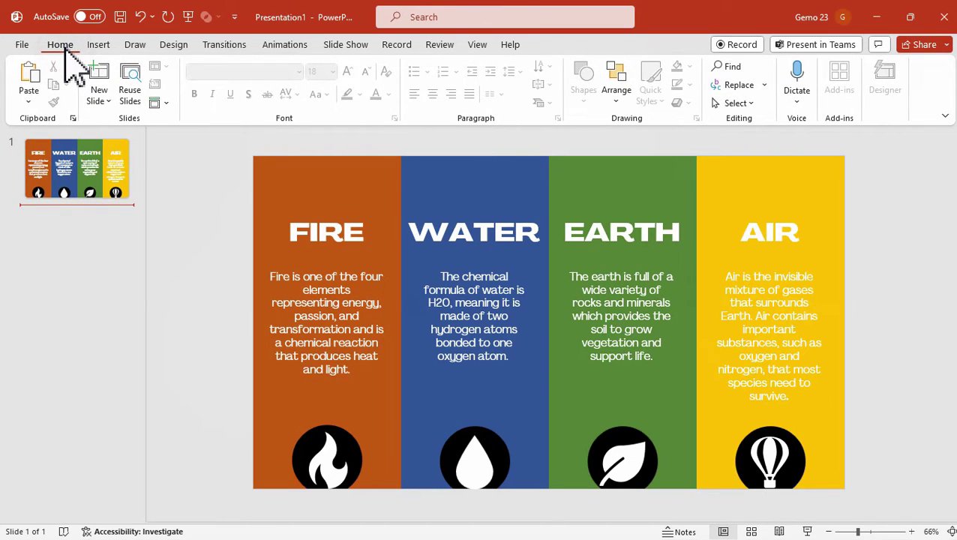
{"action": "left_click", "coordinate": [101, 75]}
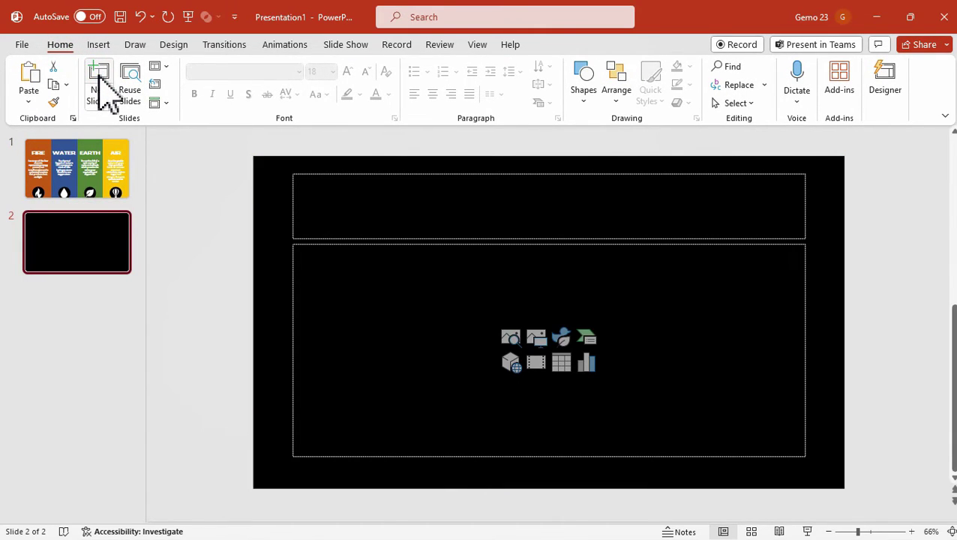
{"action": "key", "text": "ctrl+z"}
{"action": "left_click", "coordinate": [100, 97]}
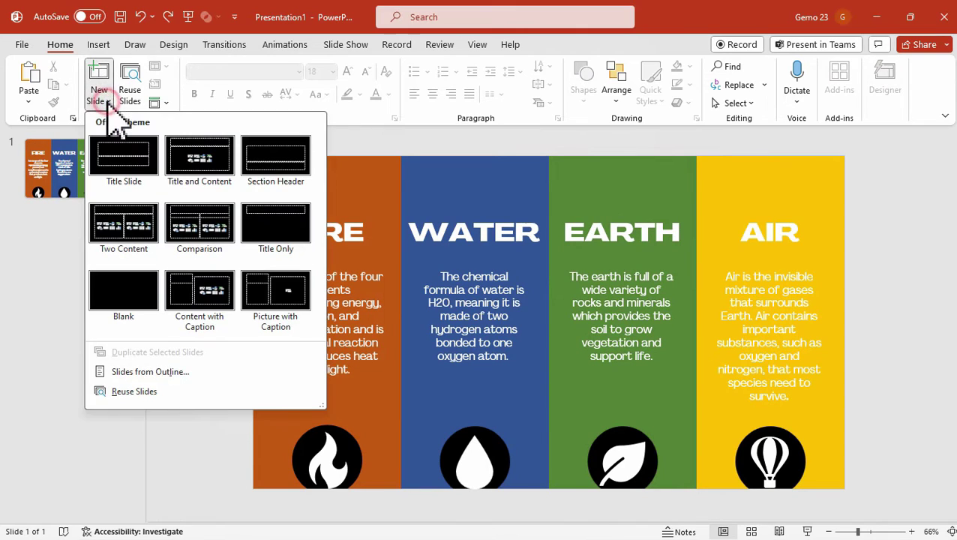
{"action": "left_click", "coordinate": [112, 285]}
{"action": "left_click", "coordinate": [105, 101]}
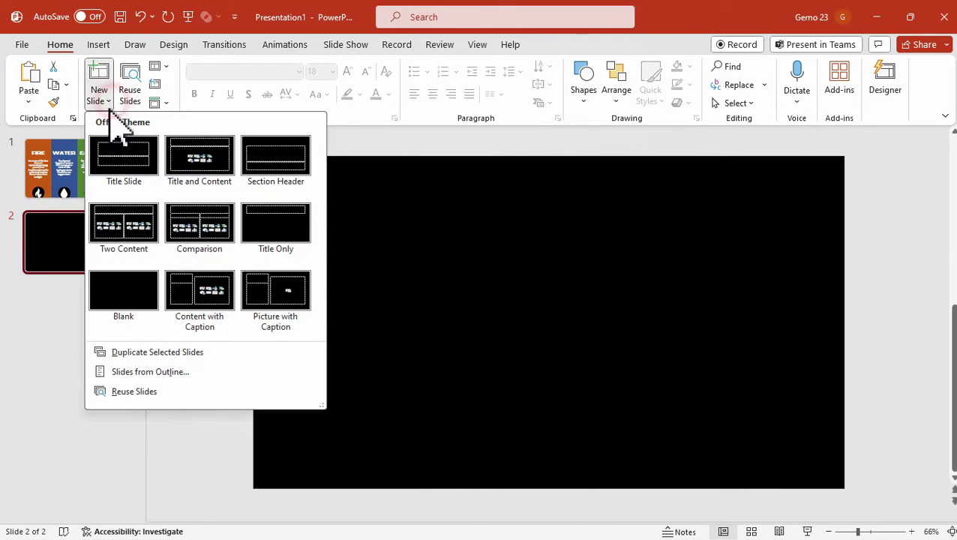
{"action": "left_click", "coordinate": [124, 296]}
{"action": "left_click", "coordinate": [105, 99]}
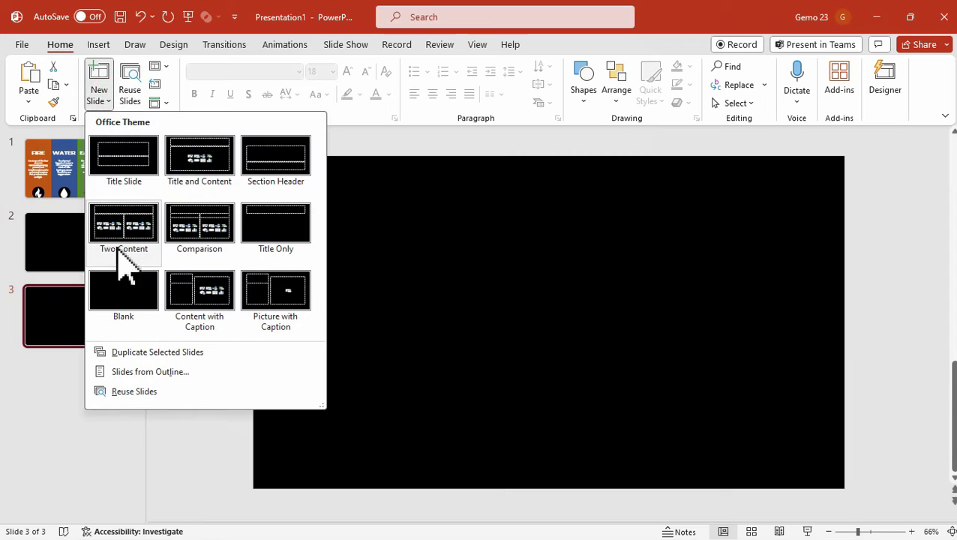
{"action": "left_click", "coordinate": [122, 289]}
{"action": "left_click", "coordinate": [105, 101]}
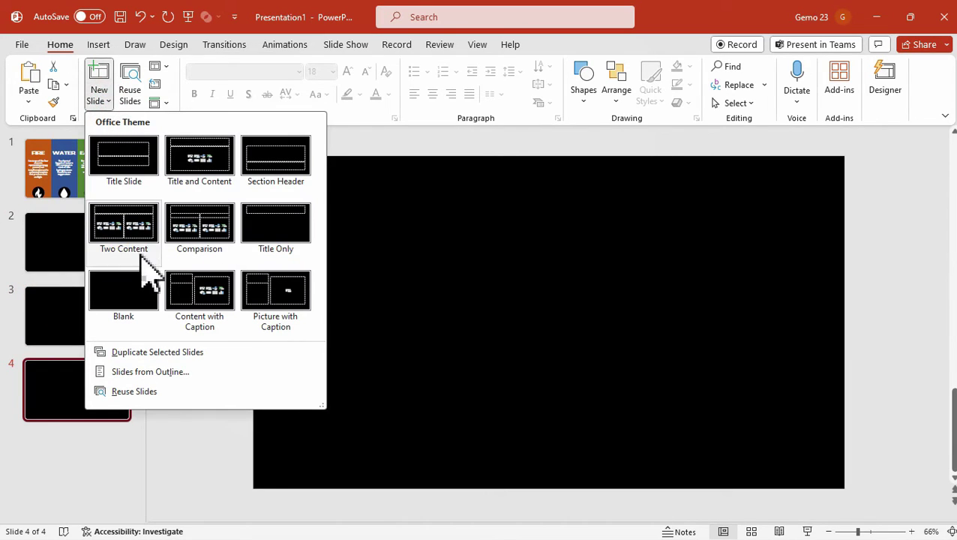
{"action": "left_click", "coordinate": [127, 289]}
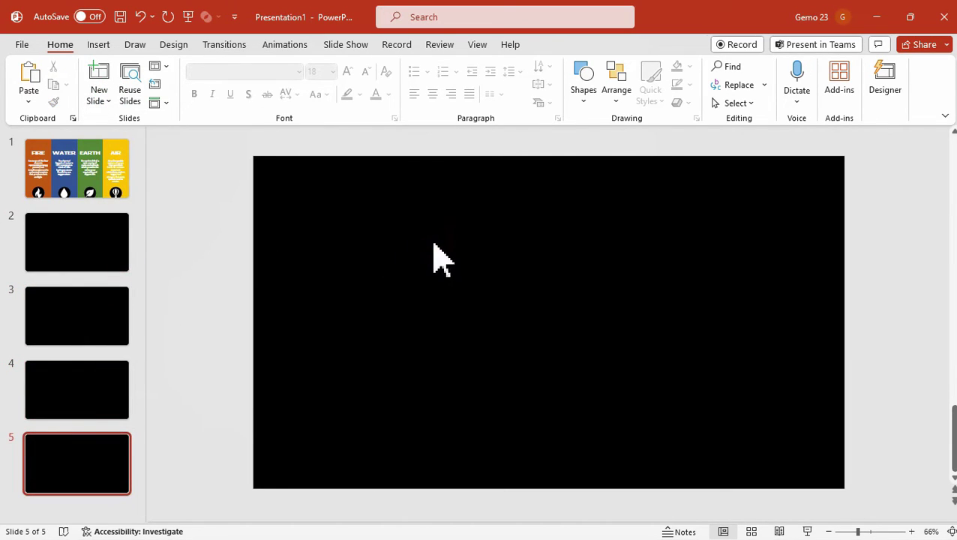
Hyperlink the white flame icon on slide 1 to Slide 2 of this document
{"action": "left_click", "coordinate": [66, 187]}
{"action": "scroll", "coordinate": [454, 240], "scroll_direction": "down", "scroll_amount": 2}
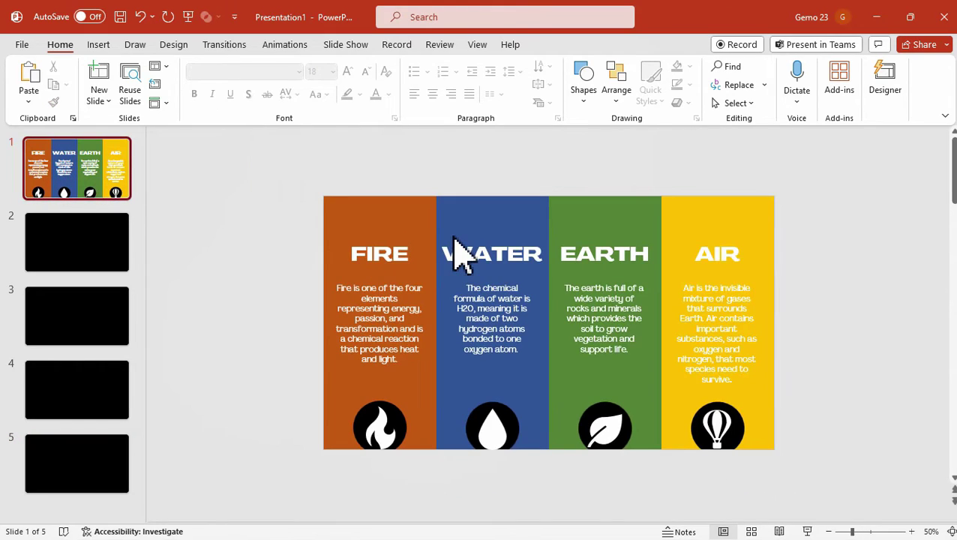
{"action": "left_click", "coordinate": [381, 434]}
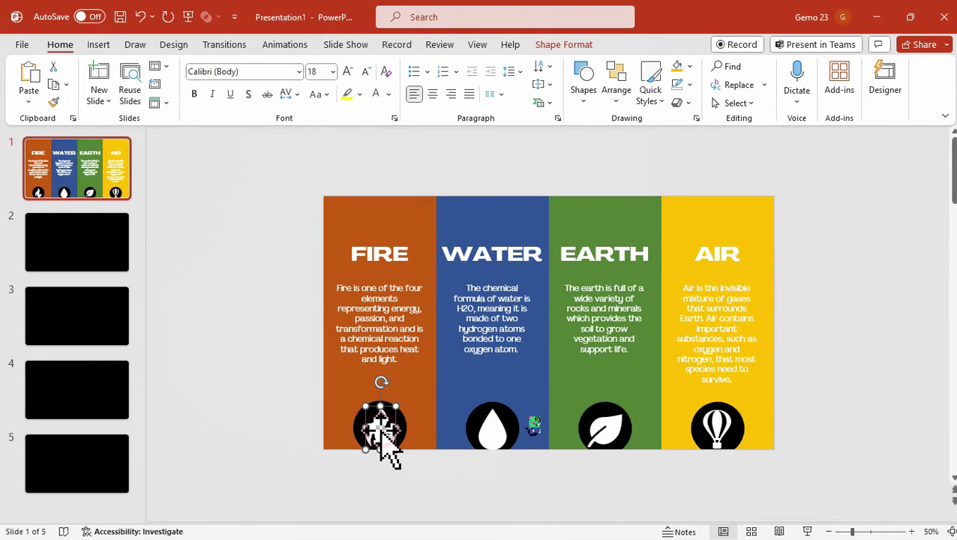
{"action": "right_click", "coordinate": [382, 436]}
{"action": "left_click", "coordinate": [294, 390]}
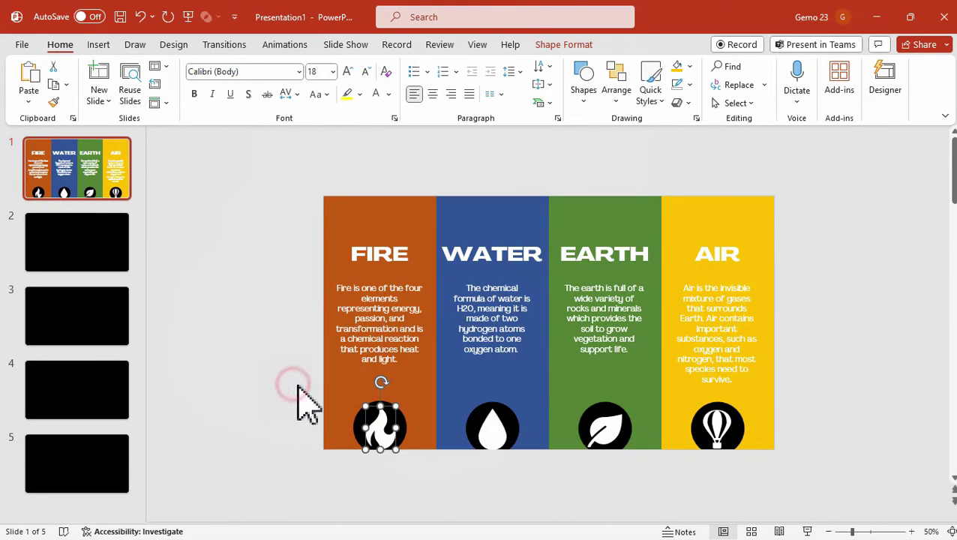
{"action": "right_click", "coordinate": [384, 439]}
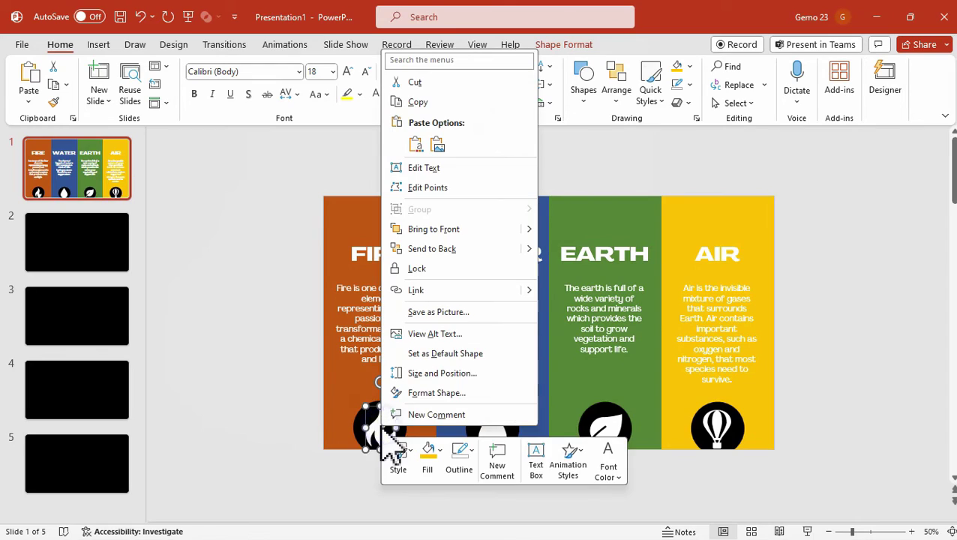
{"action": "left_click", "coordinate": [448, 288]}
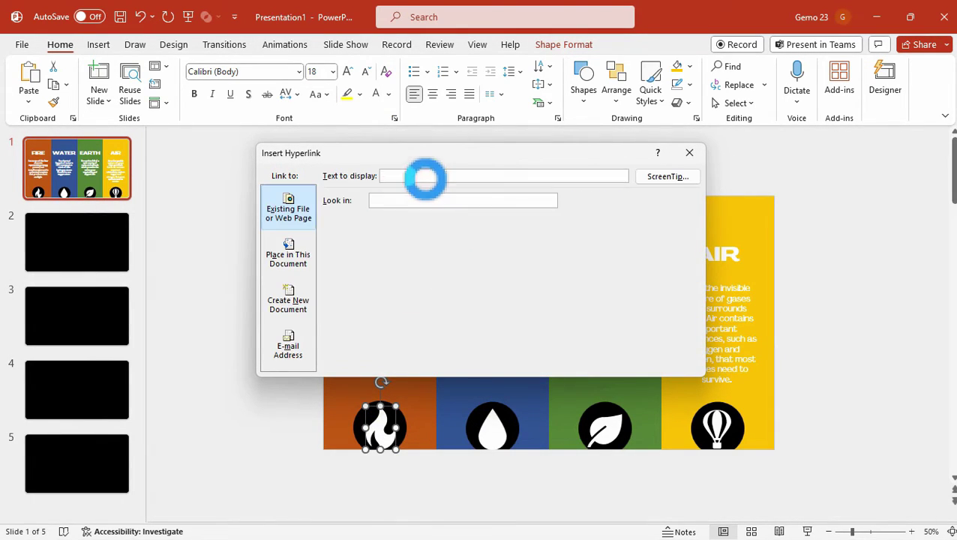
{"action": "left_click_drag", "start_coordinate": [398, 156], "coordinate": [653, 142]}
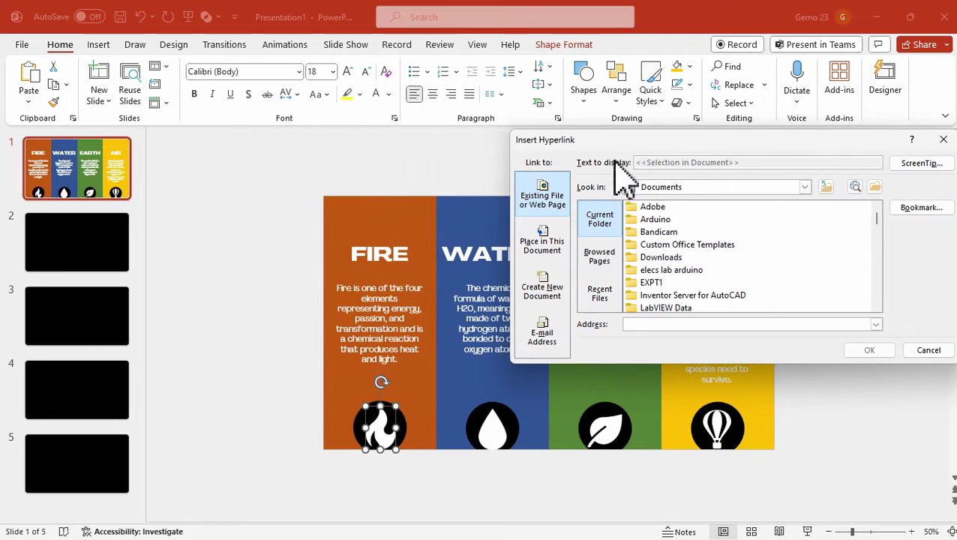
{"action": "left_click", "coordinate": [543, 246]}
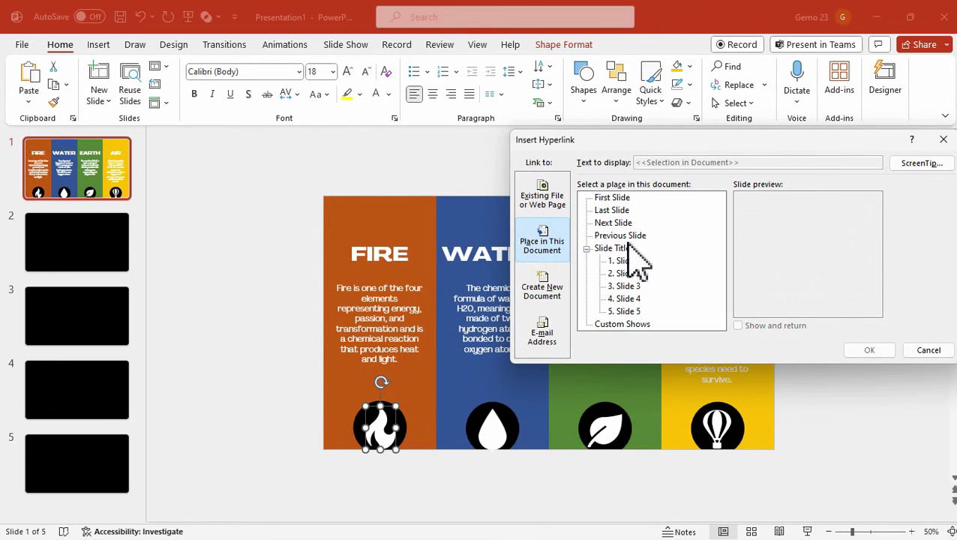
{"action": "left_click", "coordinate": [623, 274]}
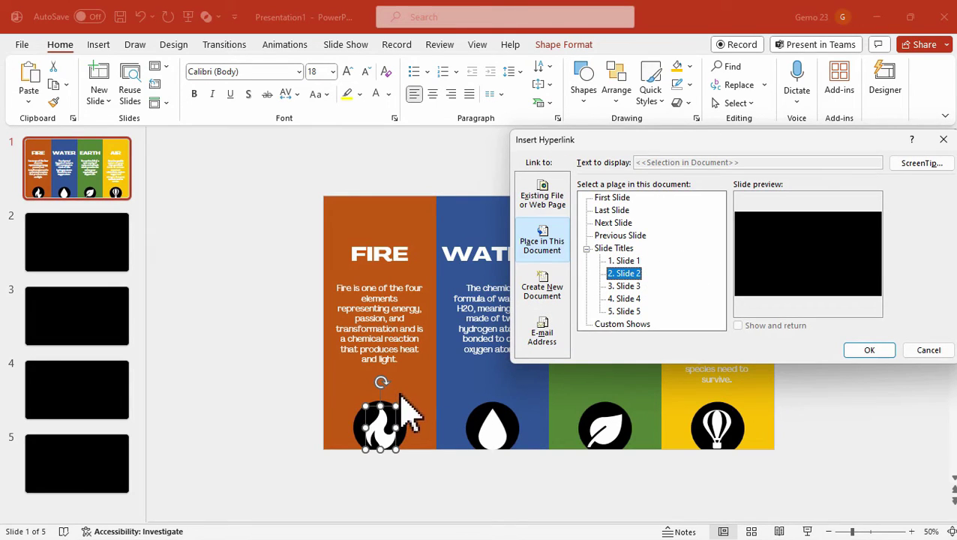
{"action": "left_click", "coordinate": [866, 351]}
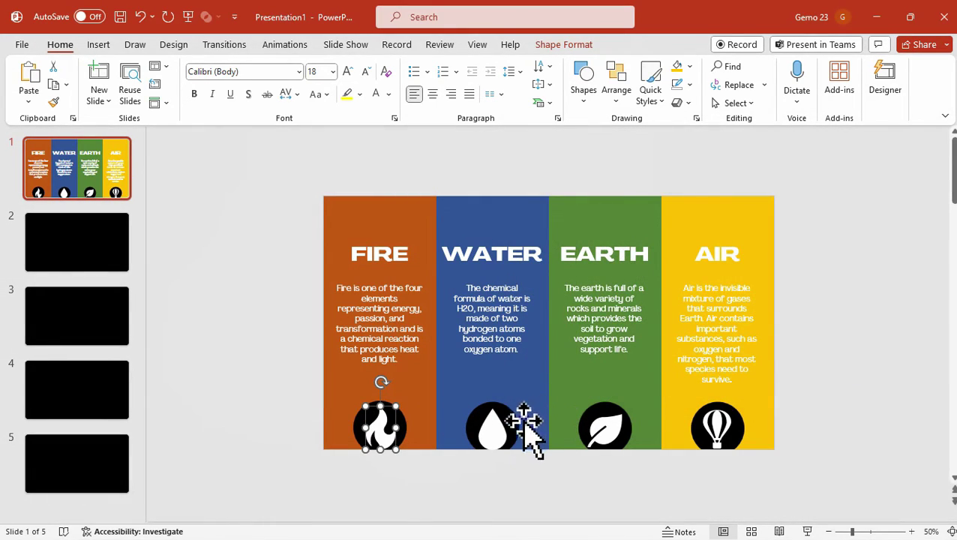
Hyperlink the white water drop icon in the WATER column to Slide 3 of this document
{"action": "left_click", "coordinate": [492, 437]}
{"action": "right_click", "coordinate": [491, 438]}
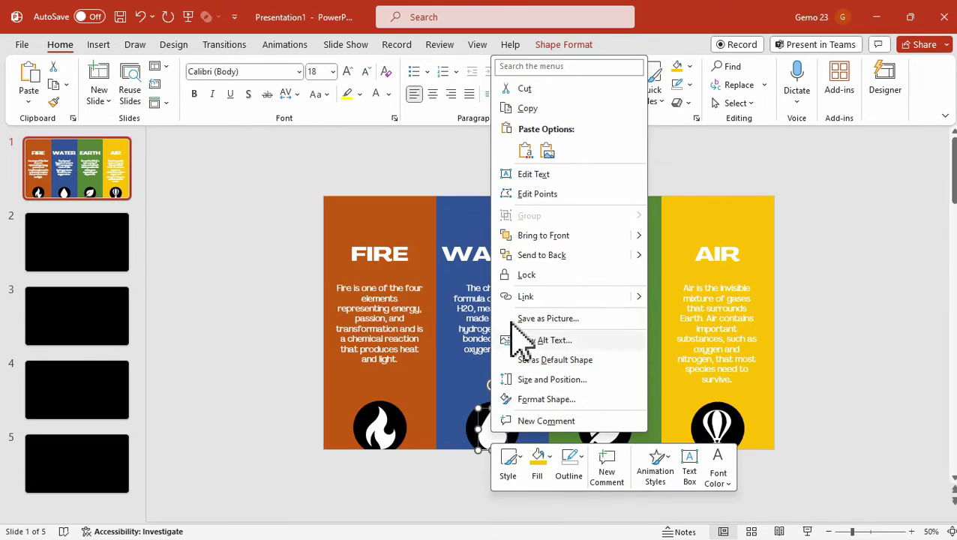
{"action": "left_click", "coordinate": [539, 297]}
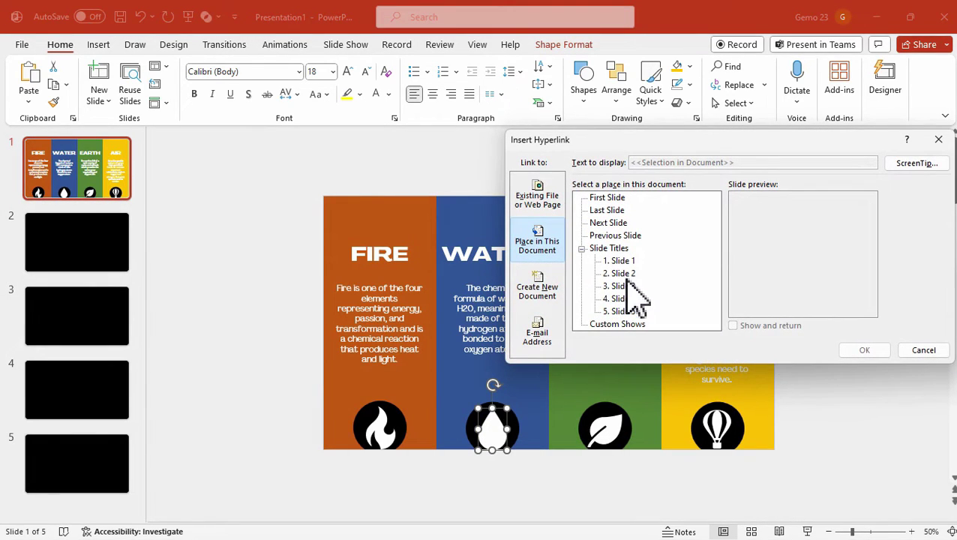
{"action": "left_click", "coordinate": [620, 286]}
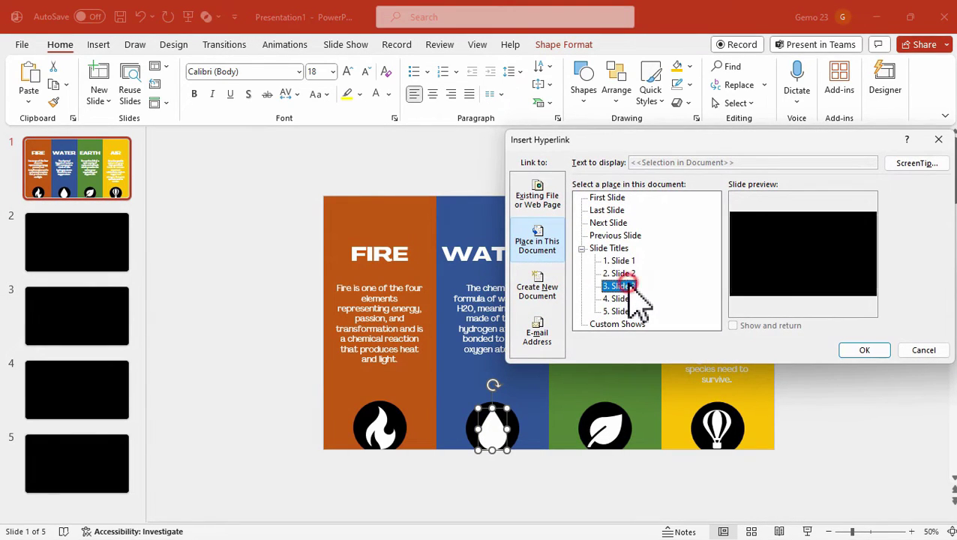
{"action": "left_click", "coordinate": [884, 360]}
Hyperlink the white leaf icon in the EARTH column to Slide 4 of this document
{"action": "left_click", "coordinate": [614, 427]}
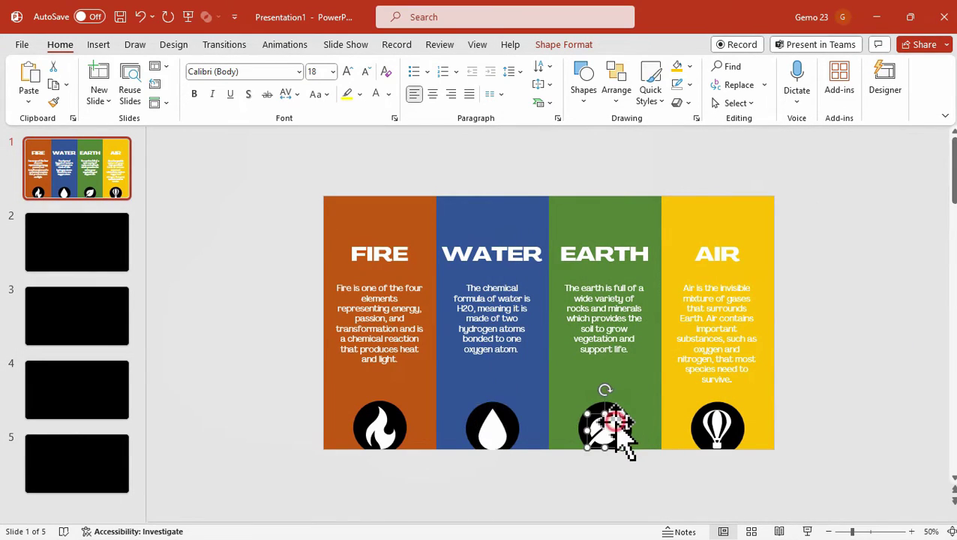
{"action": "right_click", "coordinate": [616, 421]}
{"action": "left_click", "coordinate": [684, 287]}
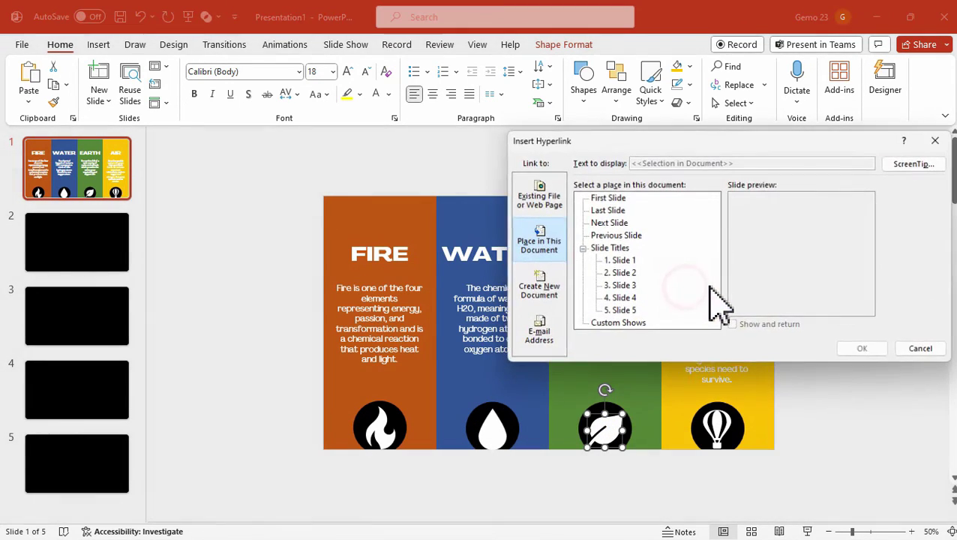
{"action": "left_click", "coordinate": [631, 300]}
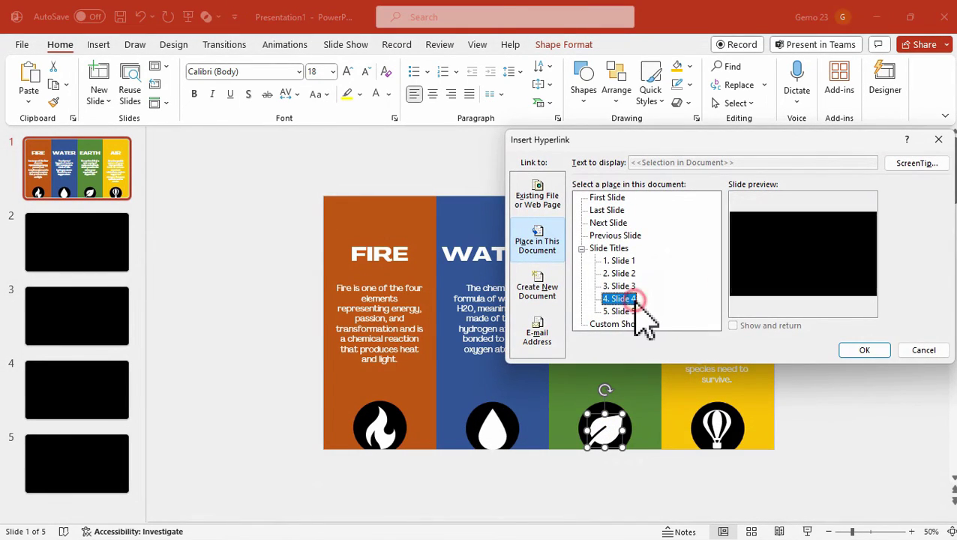
{"action": "left_click", "coordinate": [862, 350]}
Hyperlink the white balloon icon in the AIR column to Slide 5 of this document
{"action": "left_click", "coordinate": [717, 426]}
{"action": "right_click", "coordinate": [718, 424]}
{"action": "left_click", "coordinate": [757, 285]}
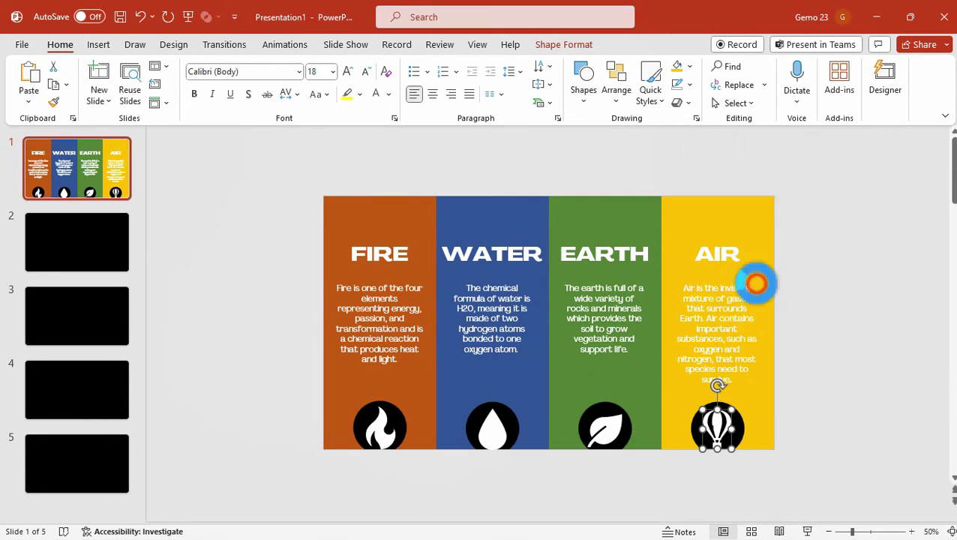
{"action": "left_click", "coordinate": [629, 312]}
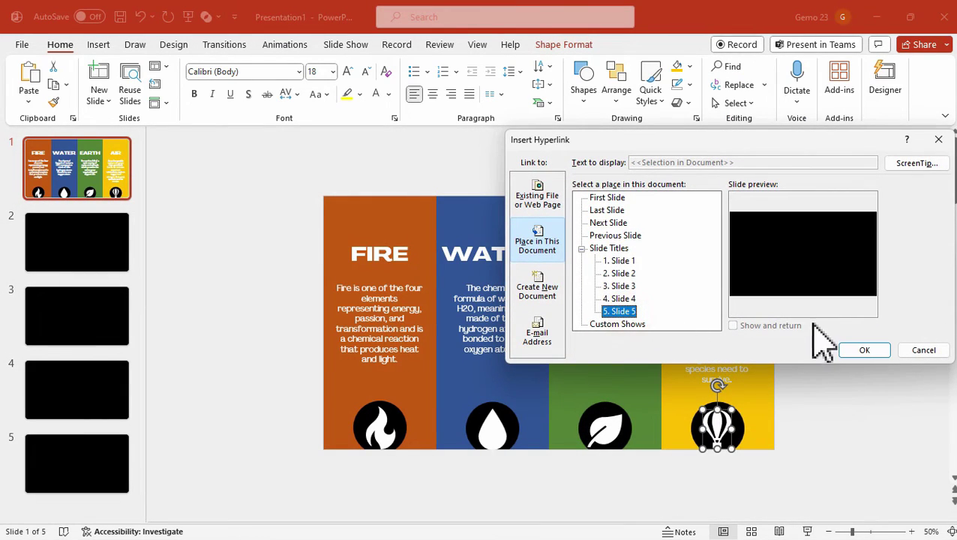
{"action": "left_click", "coordinate": [862, 350]}
Move all four element columns on slide 1 straight up so only the strip with the icons stays on the slide
{"action": "scroll", "coordinate": [762, 282], "scroll_direction": "down", "scroll_amount": 2}
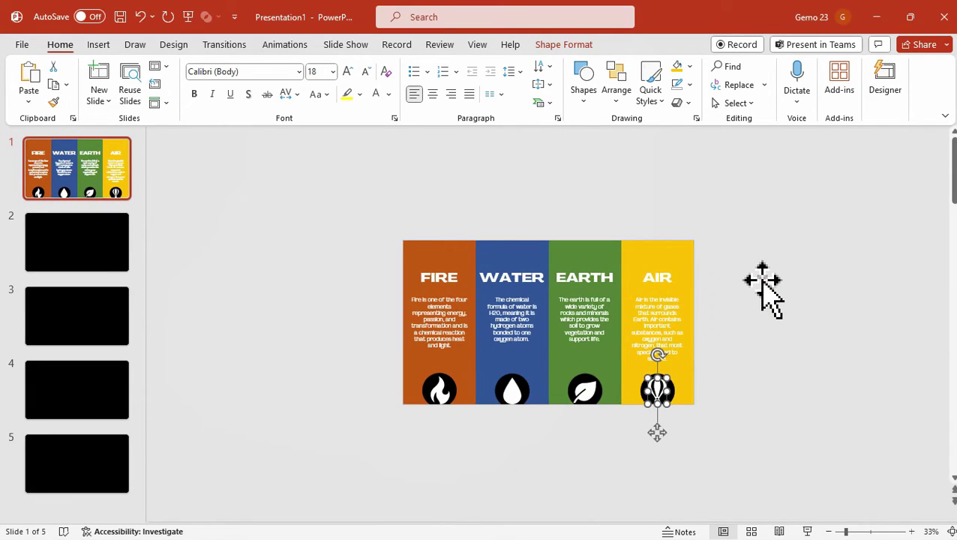
{"action": "left_click", "coordinate": [800, 291]}
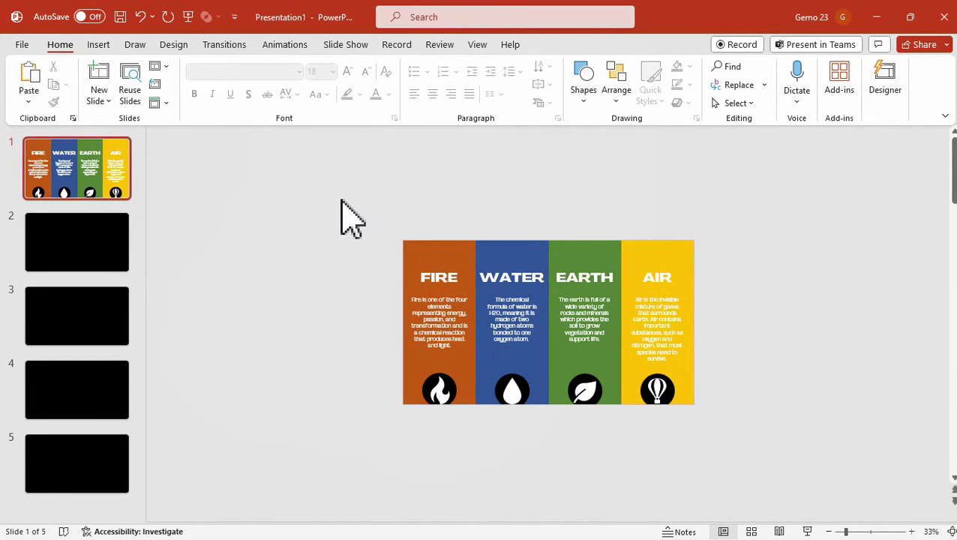
{"action": "left_click_drag", "start_coordinate": [341, 201], "coordinate": [735, 464]}
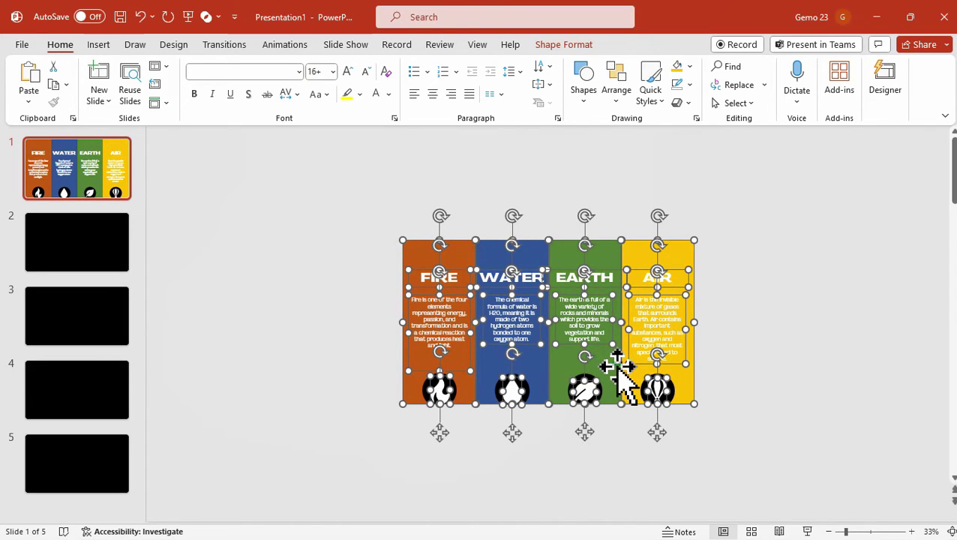
{"action": "left_click_drag", "start_coordinate": [620, 379], "coordinate": [637, 239]}
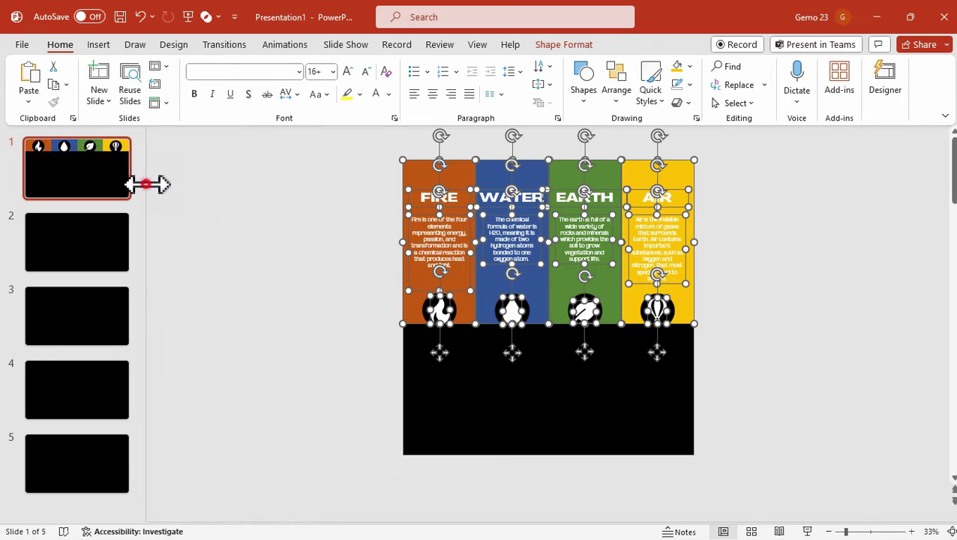
{"action": "left_click_drag", "start_coordinate": [147, 184], "coordinate": [297, 209]}
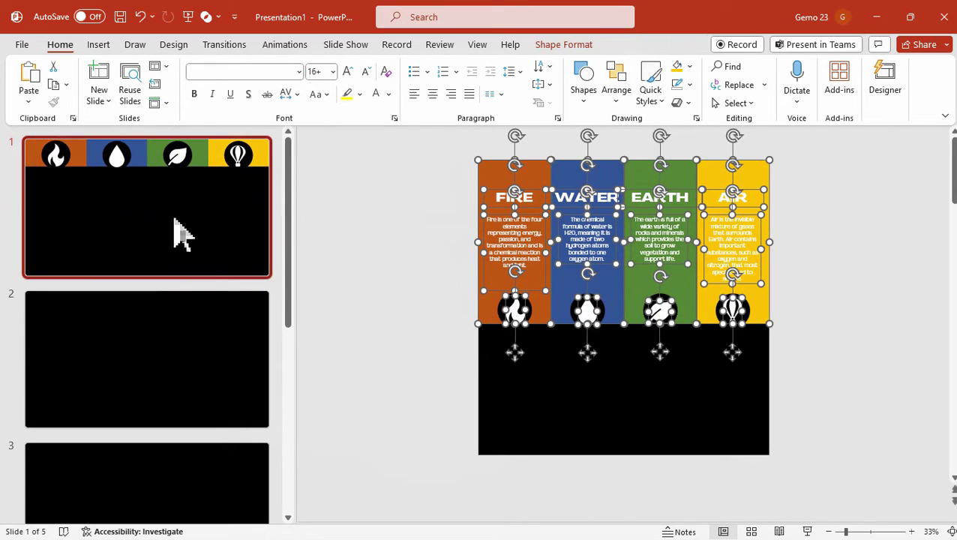
{"action": "left_click_drag", "start_coordinate": [299, 223], "coordinate": [201, 190]}
Add the centred white title THE FOUR ELEMENTS in Agrandir Grand Heavy, size 66, on slide 1's black area below the icons
{"action": "left_click", "coordinate": [357, 305]}
{"action": "type", "text": "THE FOUR ELEMENTS"}
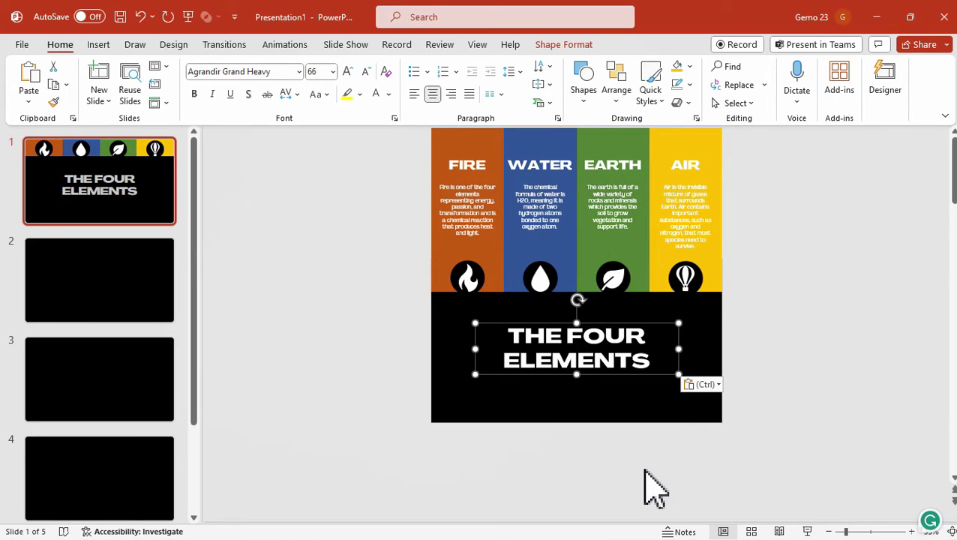
{"action": "left_click", "coordinate": [835, 323]}
{"action": "left_click", "coordinate": [615, 345]}
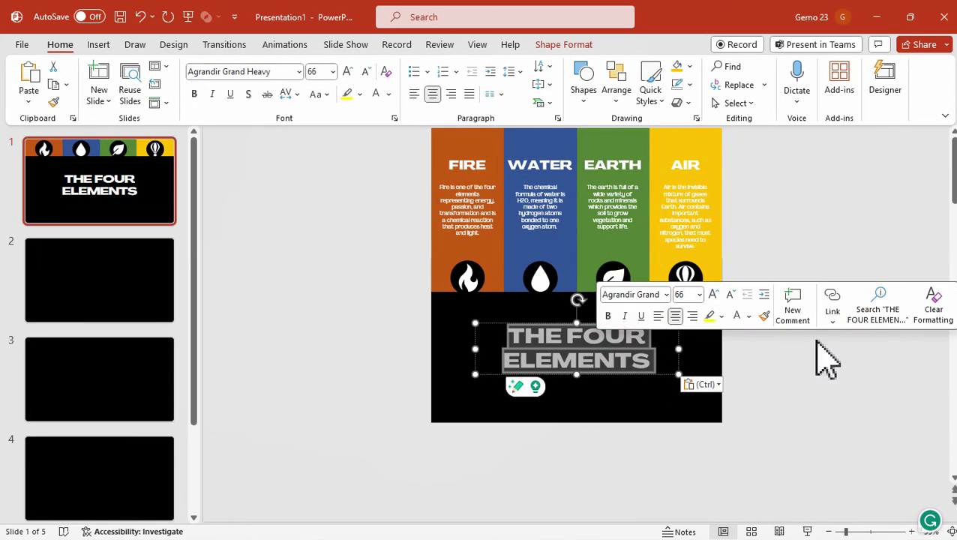
{"action": "left_click", "coordinate": [843, 351]}
{"action": "left_click", "coordinate": [623, 341]}
{"action": "triple_click", "coordinate": [630, 359]}
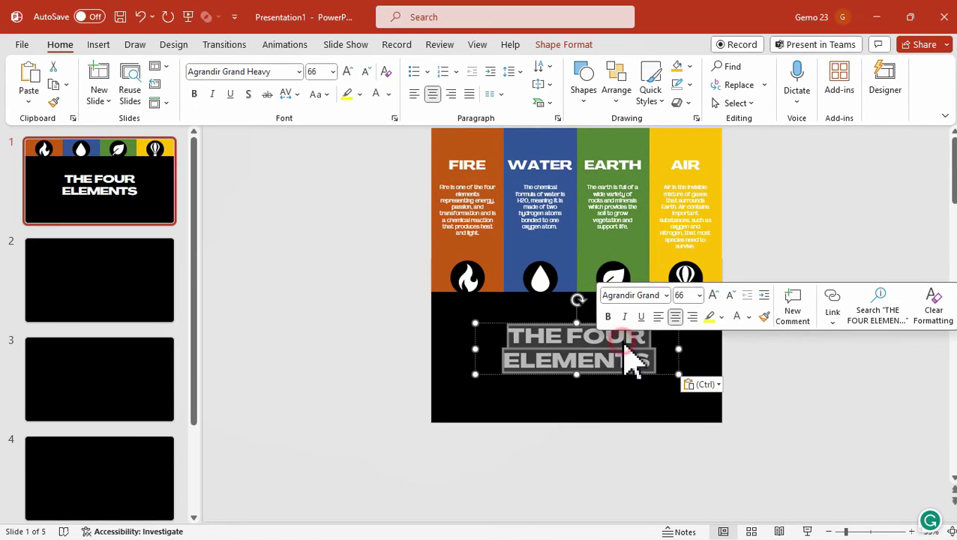
{"action": "left_click", "coordinate": [780, 369]}
Copy the four element columns with their texts and icons from slide 1 and paste them onto slide 2
{"action": "scroll", "coordinate": [780, 369], "scroll_direction": "down", "scroll_amount": 2}
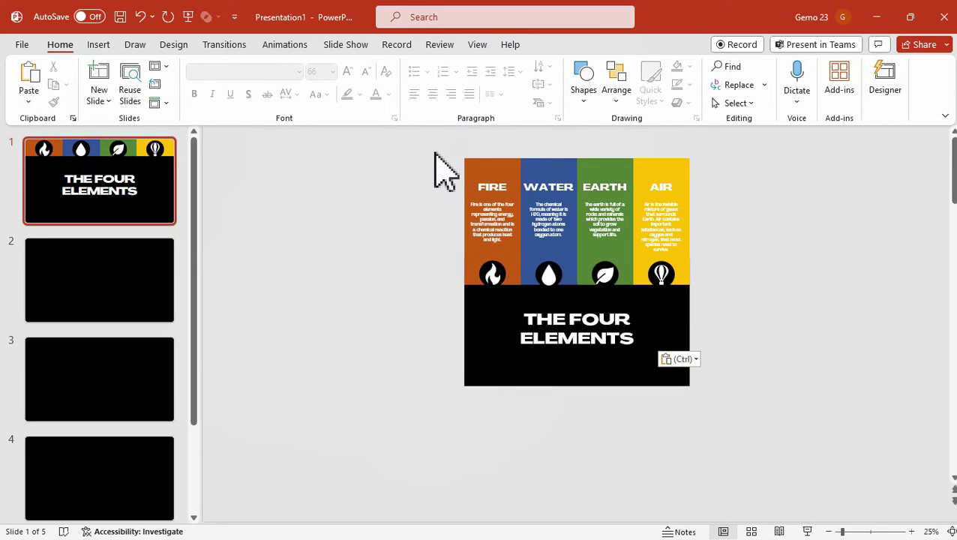
{"action": "left_click_drag", "start_coordinate": [416, 139], "coordinate": [734, 326]}
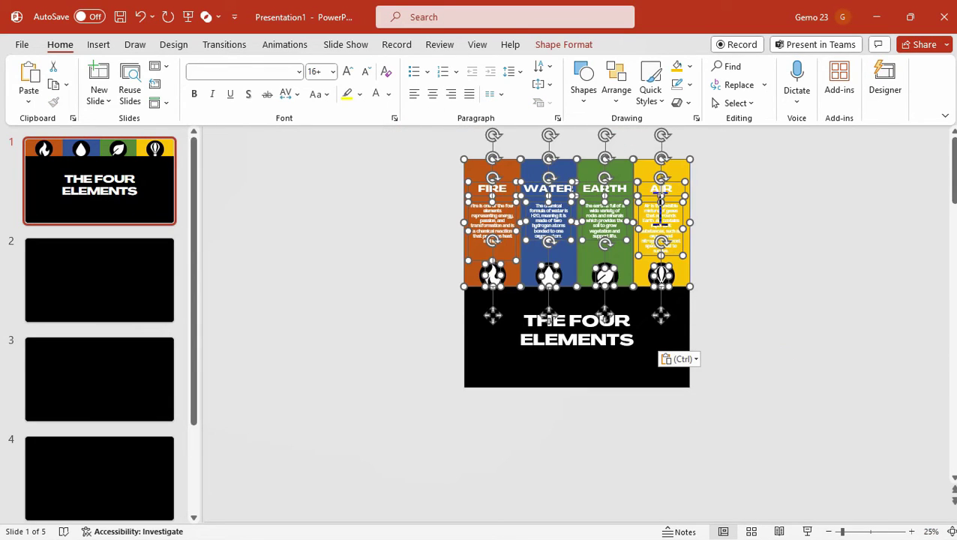
{"action": "right_click", "coordinate": [686, 171]}
{"action": "left_click", "coordinate": [718, 218]}
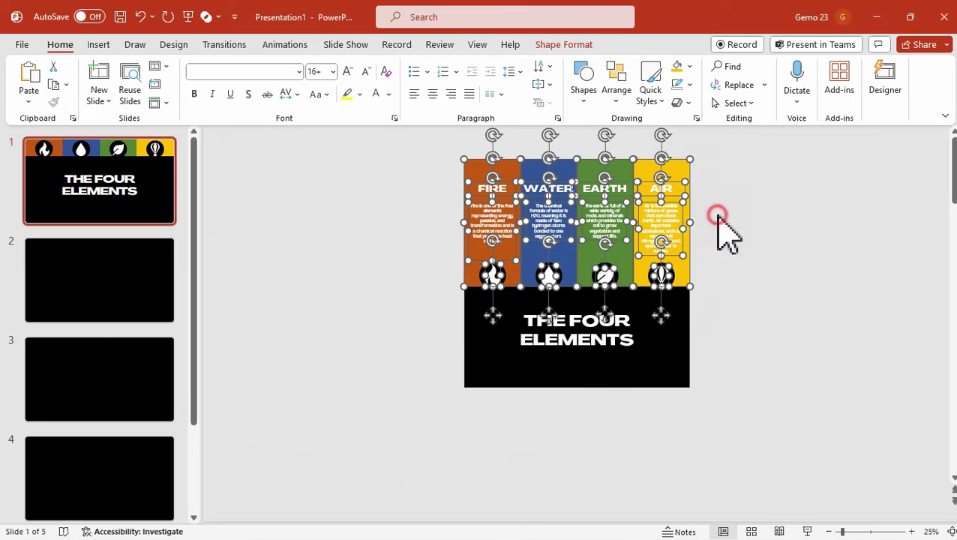
{"action": "left_click", "coordinate": [85, 282]}
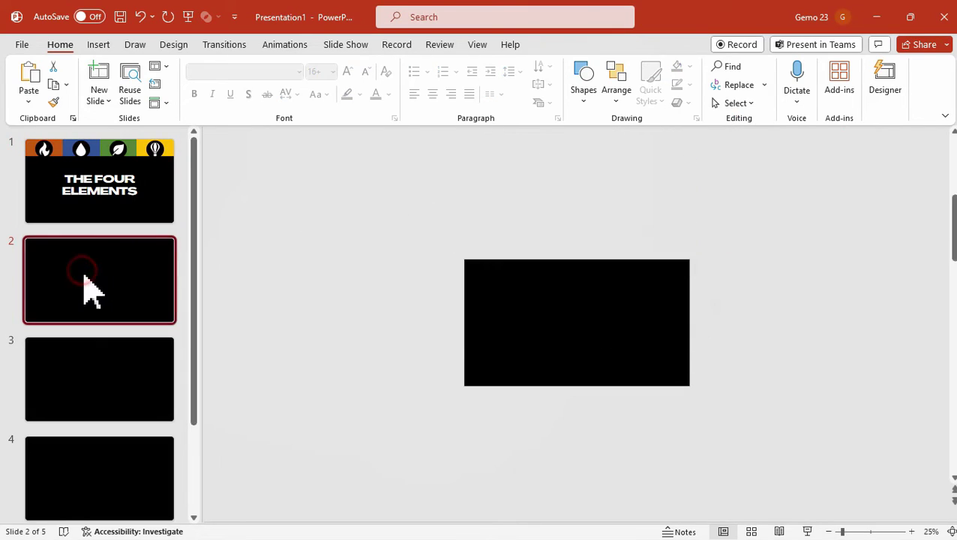
{"action": "right_click", "coordinate": [377, 300]}
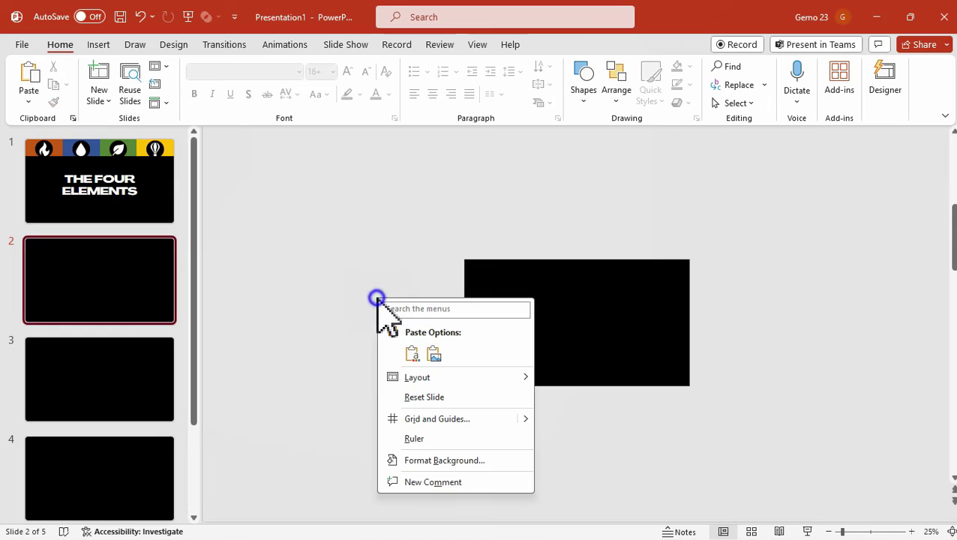
{"action": "left_click", "coordinate": [410, 354]}
{"action": "left_click", "coordinate": [409, 349]}
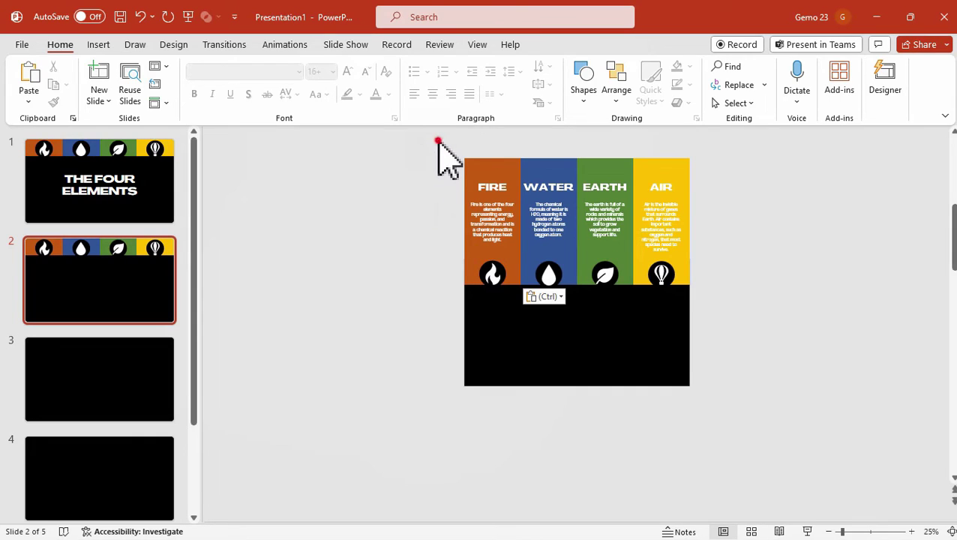
Move the whole FIRE column with its text and icon straight down on slide 2 until it fills the slide's height
{"action": "left_click_drag", "start_coordinate": [438, 140], "coordinate": [520, 305]}
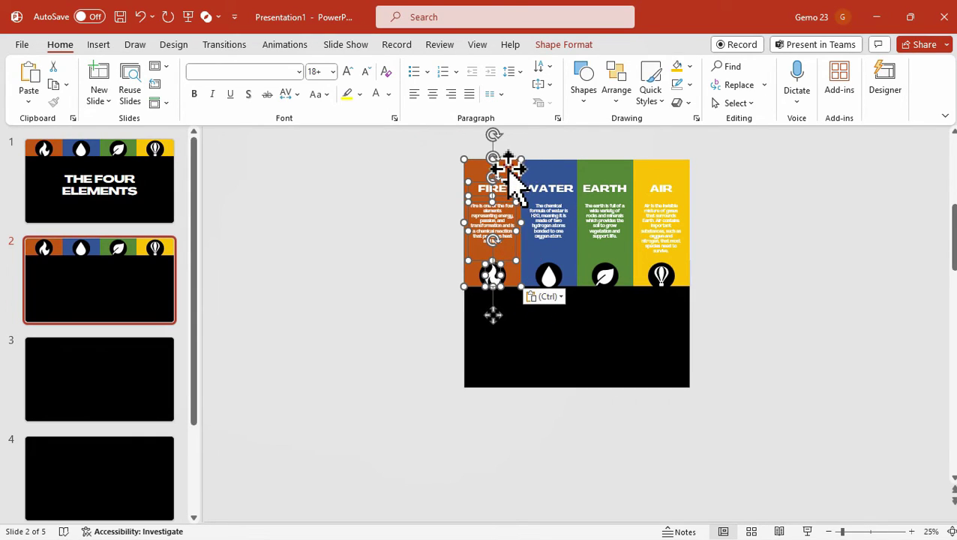
{"action": "left_click_drag", "start_coordinate": [434, 141], "coordinate": [523, 297]}
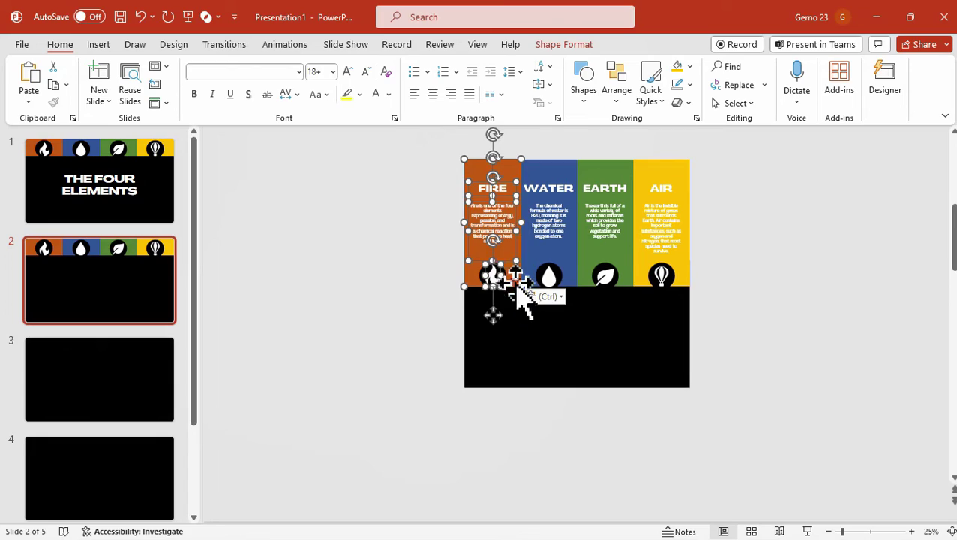
{"action": "left_click_drag", "start_coordinate": [512, 163], "coordinate": [507, 266]}
{"action": "key", "text": "Up"}
{"action": "key", "text": "Up"}
{"action": "key", "text": "Up"}
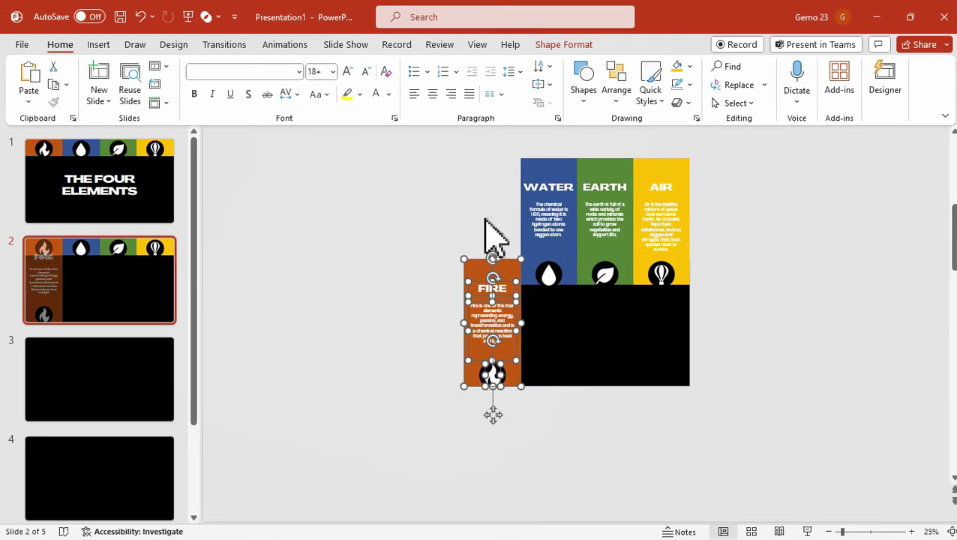
{"action": "left_click", "coordinate": [478, 185]}
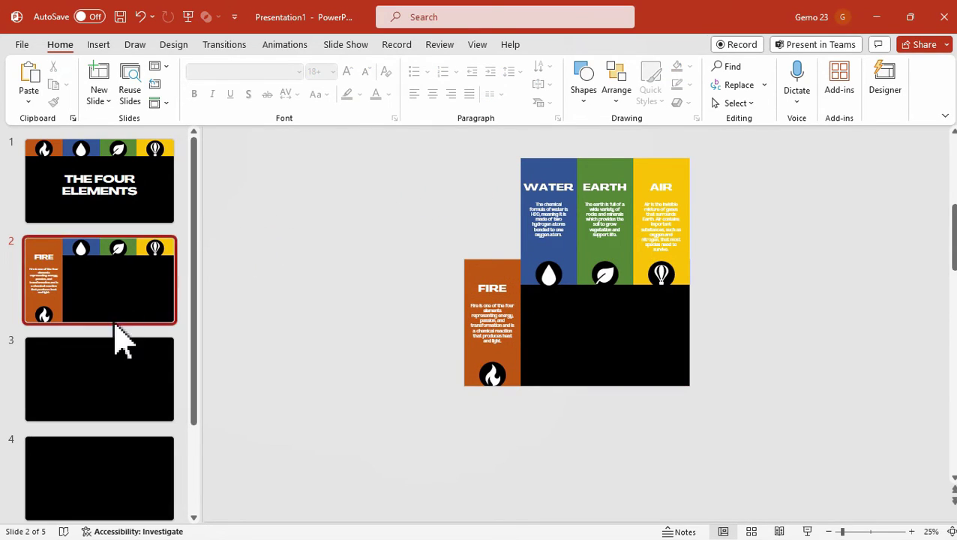
Paste the four columns onto slide 3 and move the whole WATER column straight down to fill the slide's height
{"action": "left_click", "coordinate": [112, 386]}
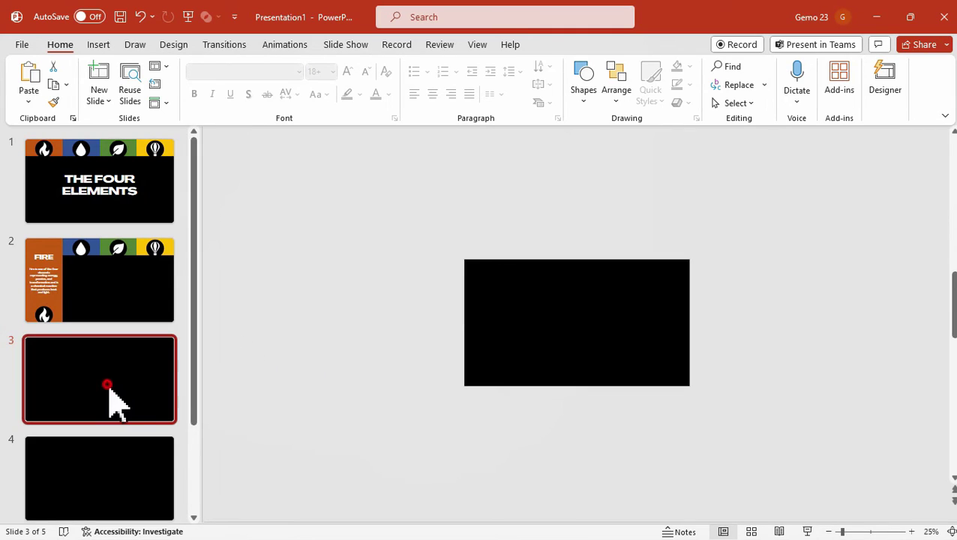
{"action": "right_click", "coordinate": [369, 325]}
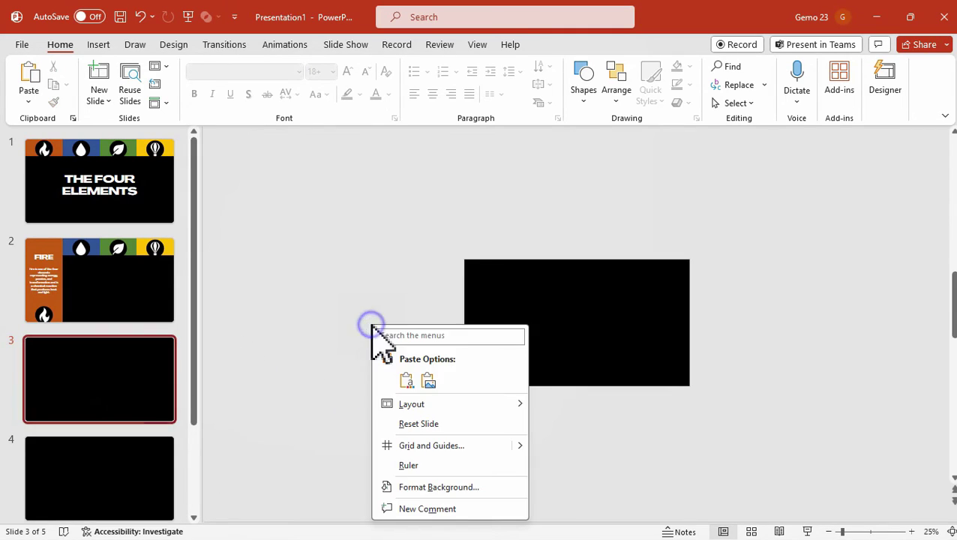
{"action": "left_click", "coordinate": [404, 380]}
{"action": "left_click", "coordinate": [392, 248]}
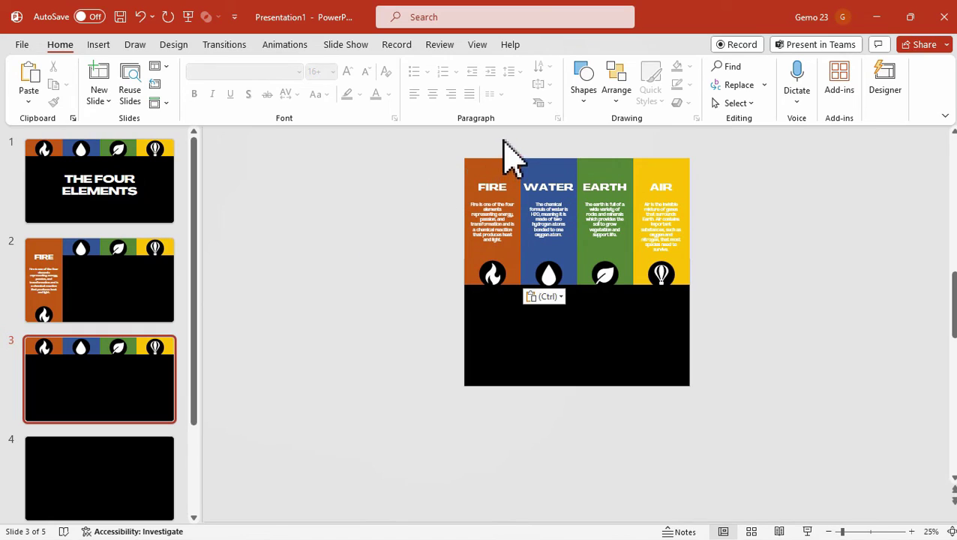
{"action": "left_click_drag", "start_coordinate": [503, 139], "coordinate": [590, 325]}
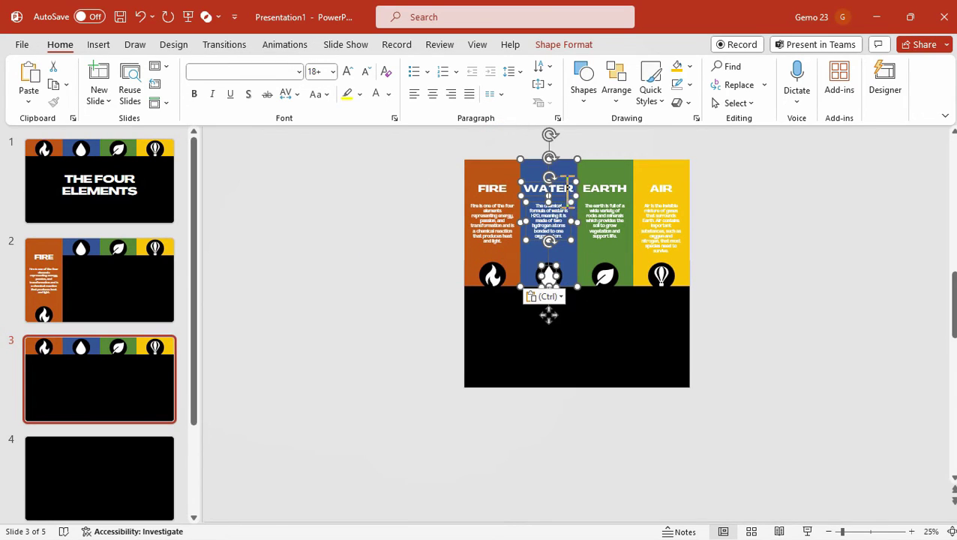
{"action": "left_click_drag", "start_coordinate": [564, 173], "coordinate": [549, 265]}
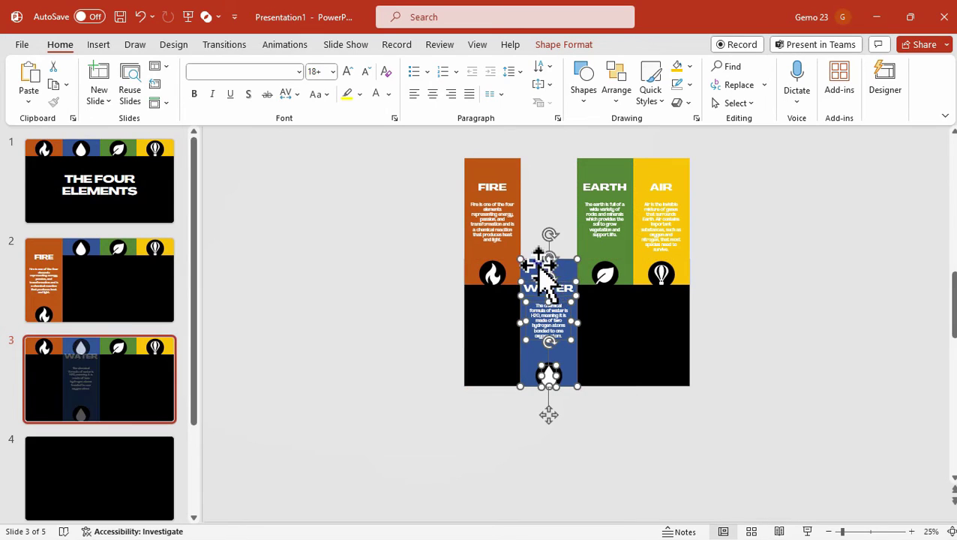
{"action": "left_click", "coordinate": [316, 321]}
Paste the four columns onto slide 4 and move the whole EARTH column straight down to fill the slide's height
{"action": "scroll", "coordinate": [105, 451], "scroll_direction": "down", "scroll_amount": 2}
{"action": "left_click", "coordinate": [115, 397]}
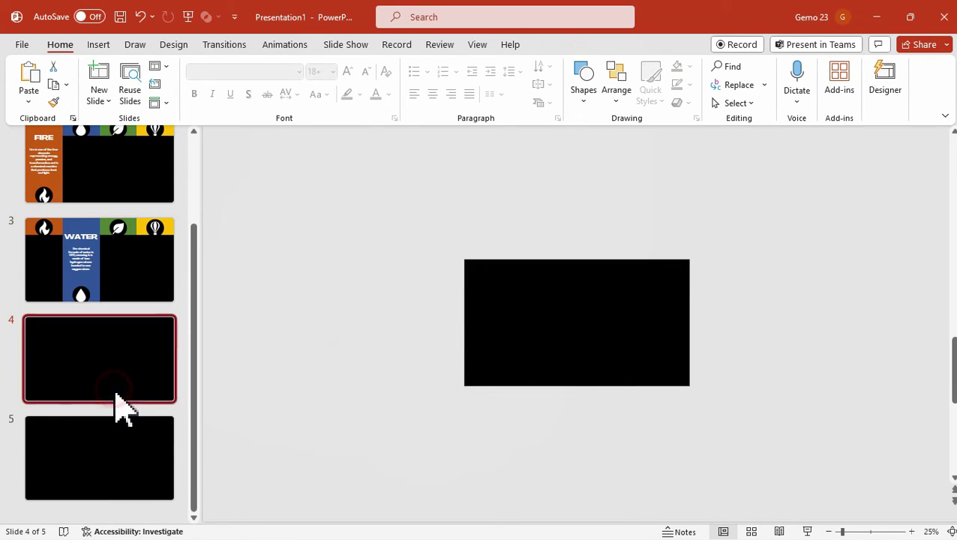
{"action": "right_click", "coordinate": [350, 321]}
{"action": "left_click", "coordinate": [386, 368]}
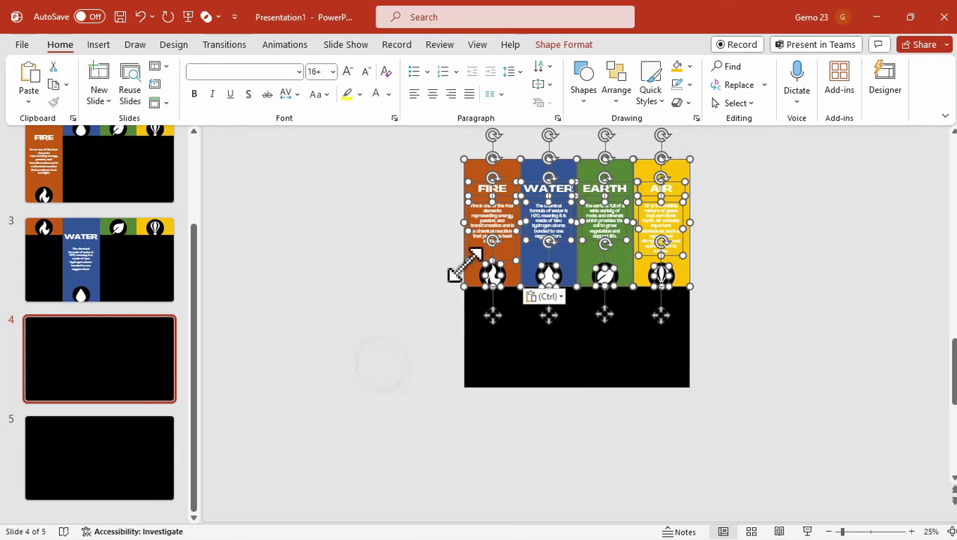
{"action": "left_click", "coordinate": [422, 212]}
{"action": "left_click_drag", "start_coordinate": [602, 265], "coordinate": [622, 272]}
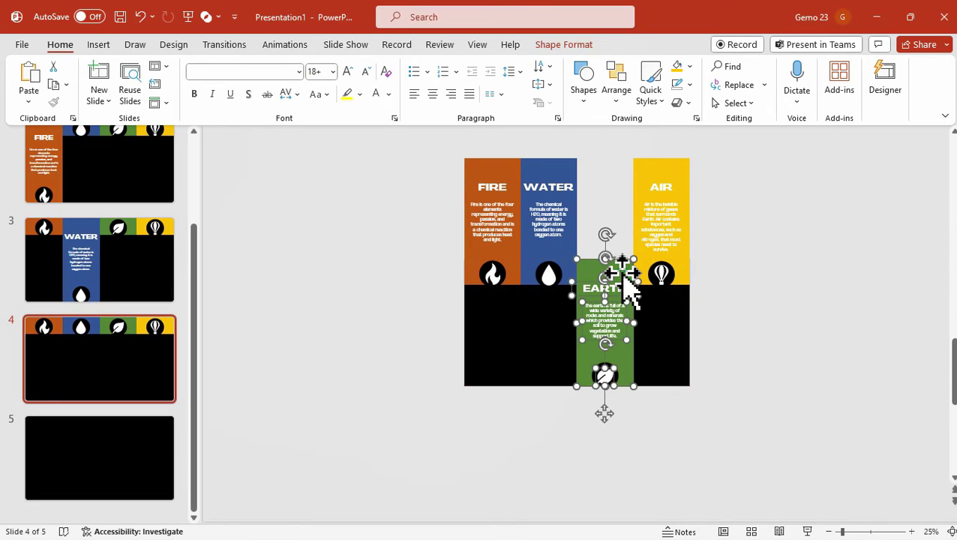
Paste the four columns onto slide 5 and move the whole AIR column straight down to fill the slide's height
{"action": "left_click", "coordinate": [152, 433]}
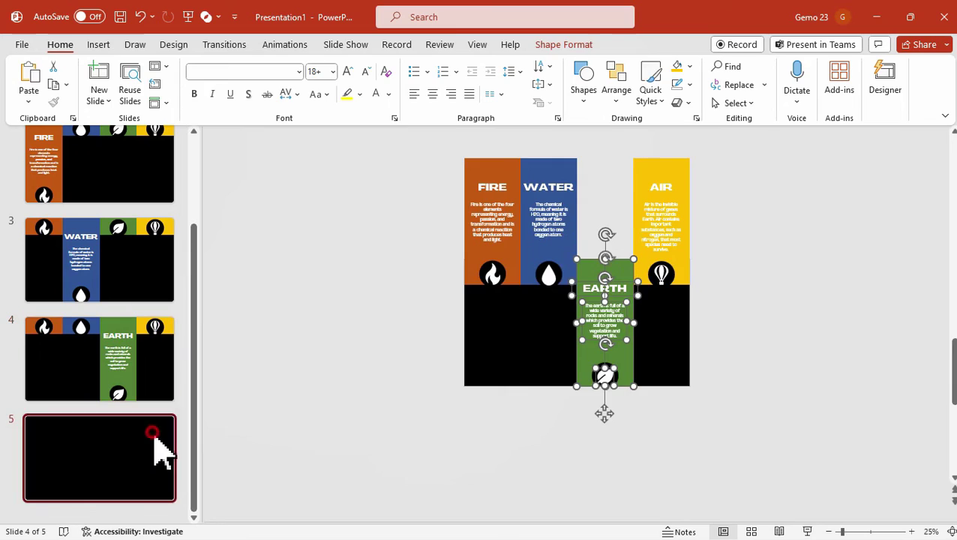
{"action": "right_click", "coordinate": [395, 222]}
{"action": "left_click", "coordinate": [435, 283]}
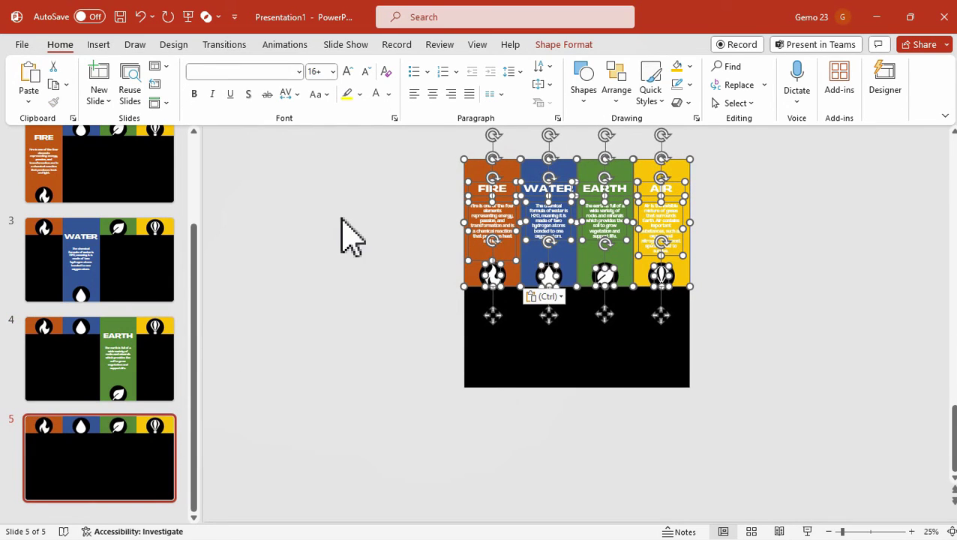
{"action": "left_click", "coordinate": [733, 314]}
{"action": "left_click_drag", "start_coordinate": [742, 342], "coordinate": [621, 137]}
{"action": "left_click_drag", "start_coordinate": [650, 170], "coordinate": [650, 271]}
Review the column arrangement on slides 4, 3 and 2, with the thumbnails of all five slides shown together
{"action": "left_click", "coordinate": [132, 334]}
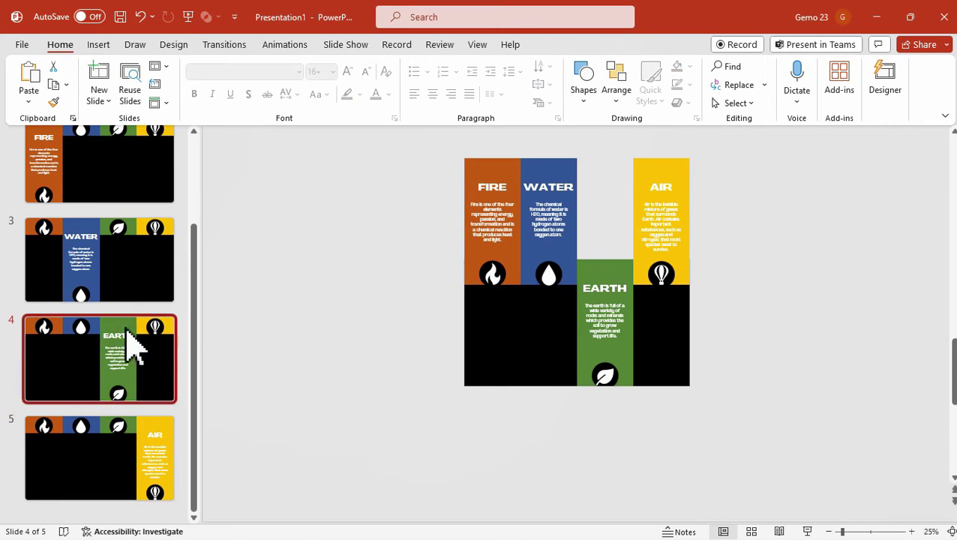
{"action": "left_click", "coordinate": [116, 263]}
{"action": "left_click", "coordinate": [120, 193]}
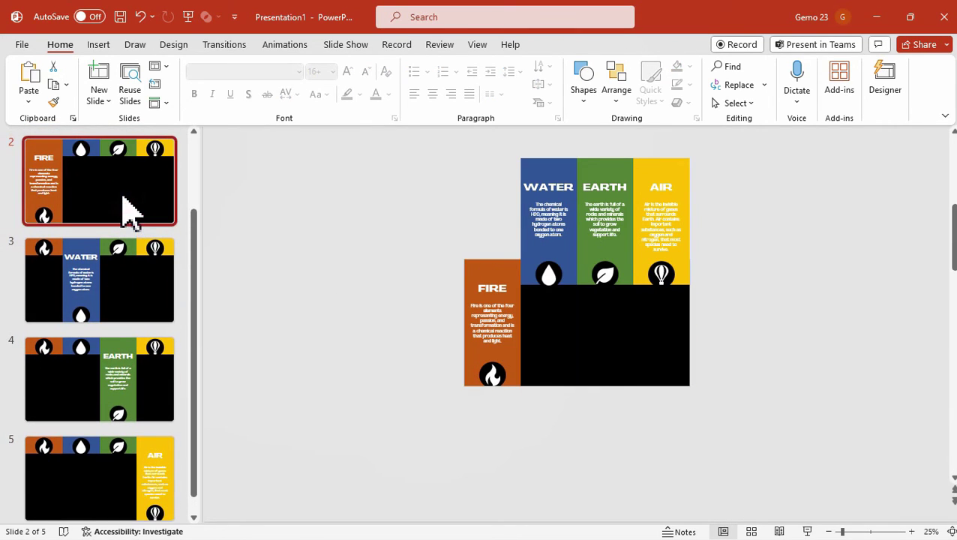
{"action": "left_click", "coordinate": [325, 207]}
{"action": "scroll", "coordinate": [154, 259], "scroll_direction": "up", "scroll_amount": 3}
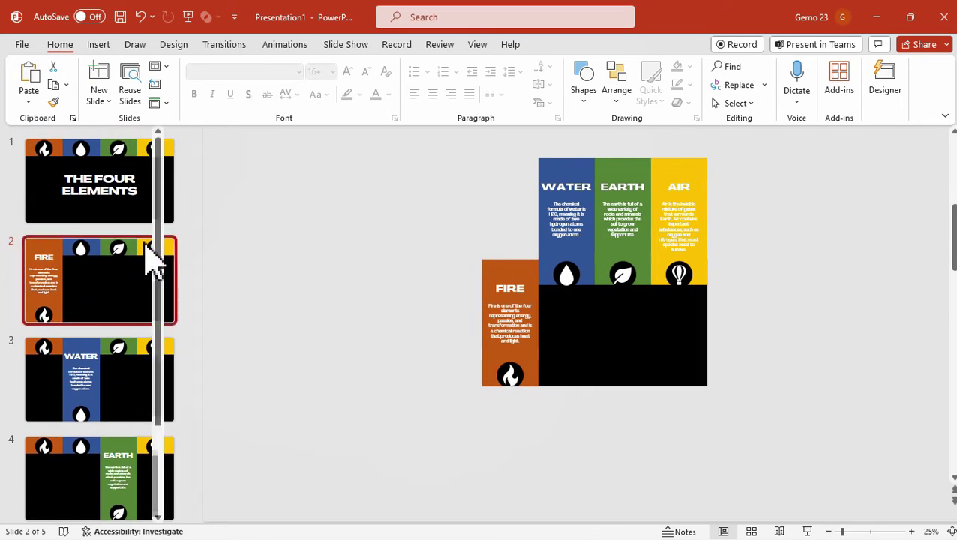
{"action": "scroll", "coordinate": [150, 257], "scroll_direction": "up", "scroll_amount": 5, "text": "ctrl"}
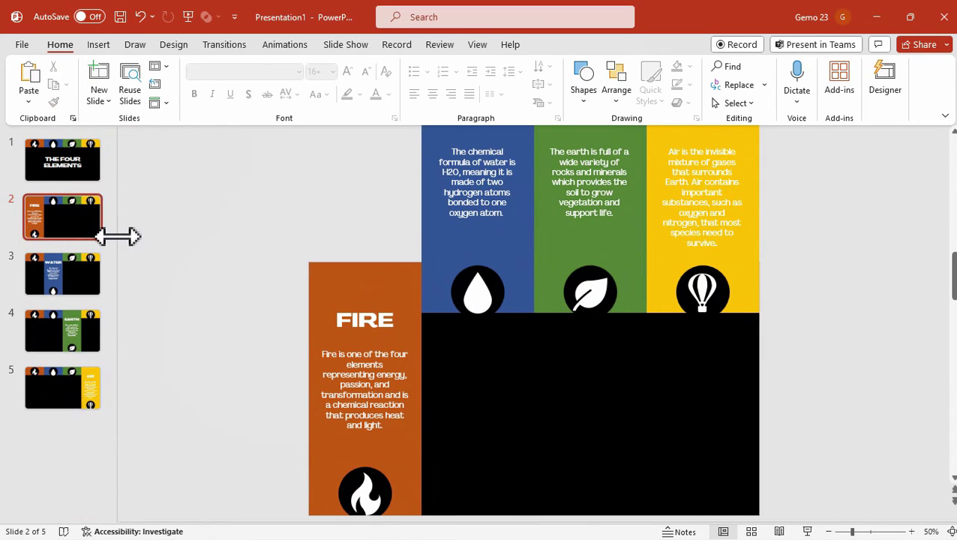
{"action": "left_click_drag", "start_coordinate": [117, 236], "coordinate": [142, 252]}
{"action": "left_click", "coordinate": [203, 247]}
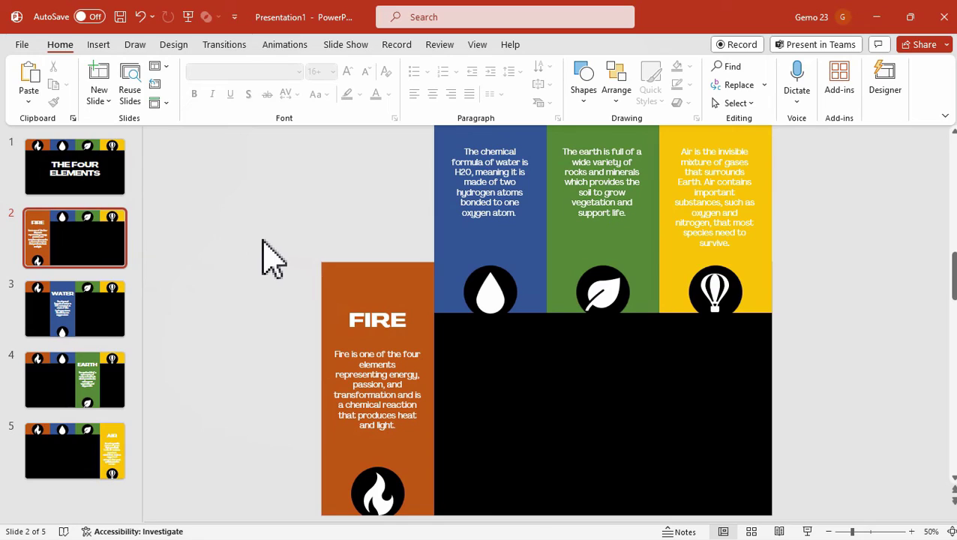
Apply the Morph transition to all five slides
{"action": "left_click", "coordinate": [110, 189]}
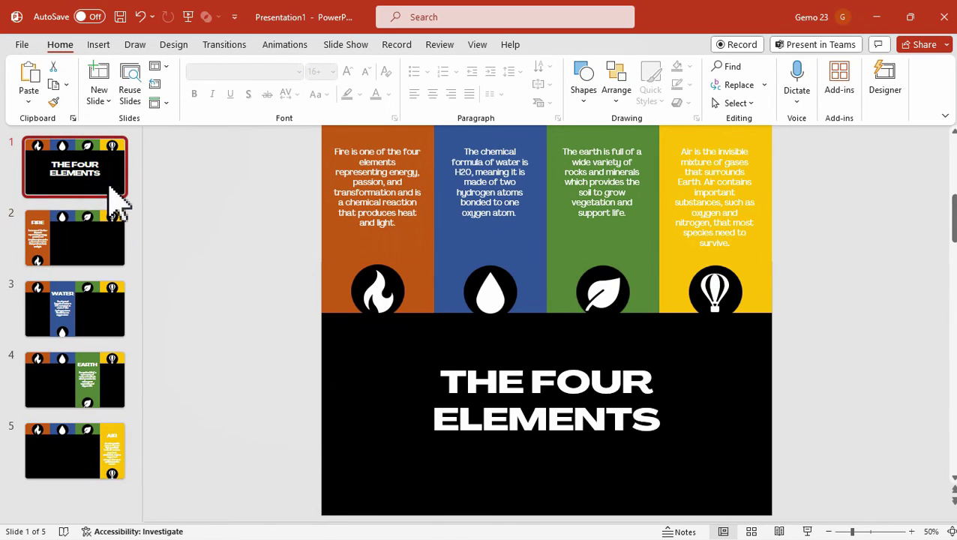
{"action": "key", "text": "ctrl+a"}
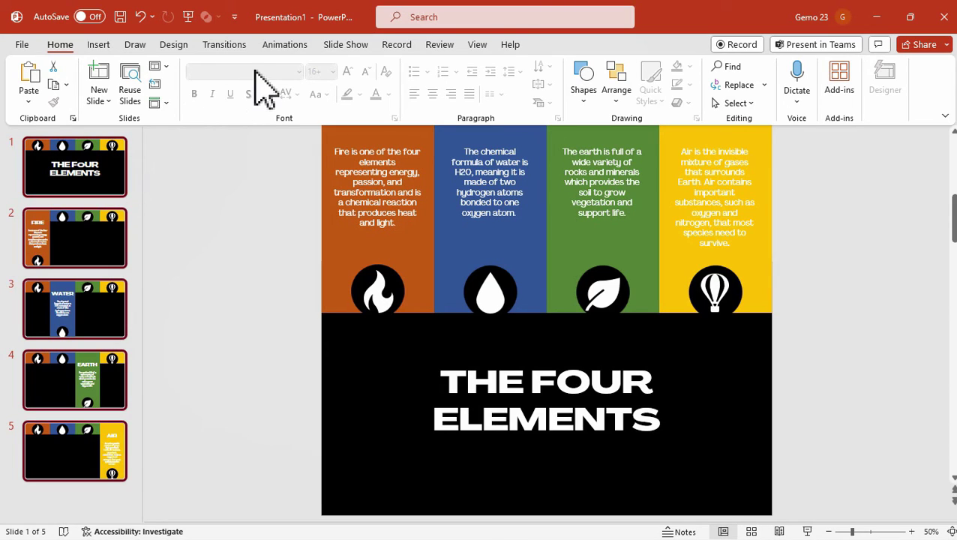
{"action": "left_click", "coordinate": [225, 45]}
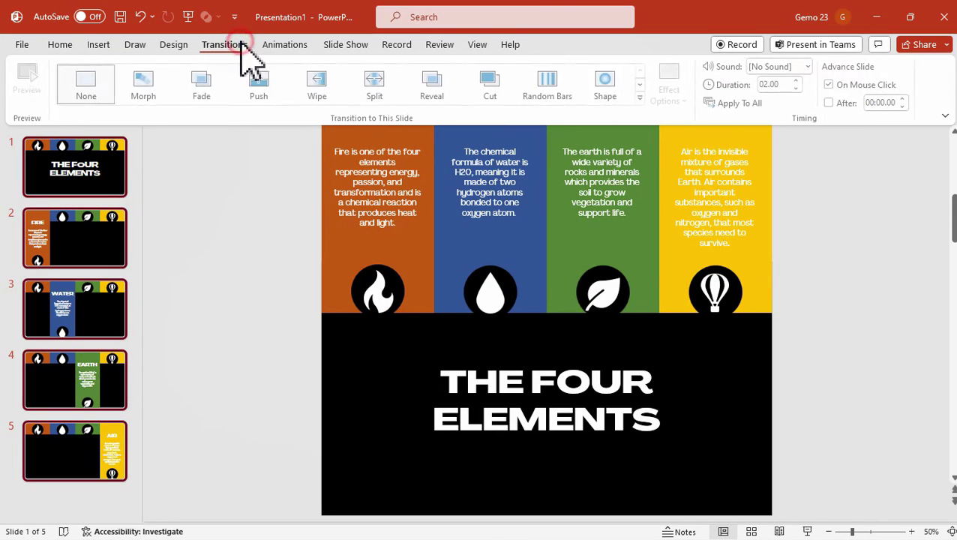
{"action": "left_click", "coordinate": [156, 86]}
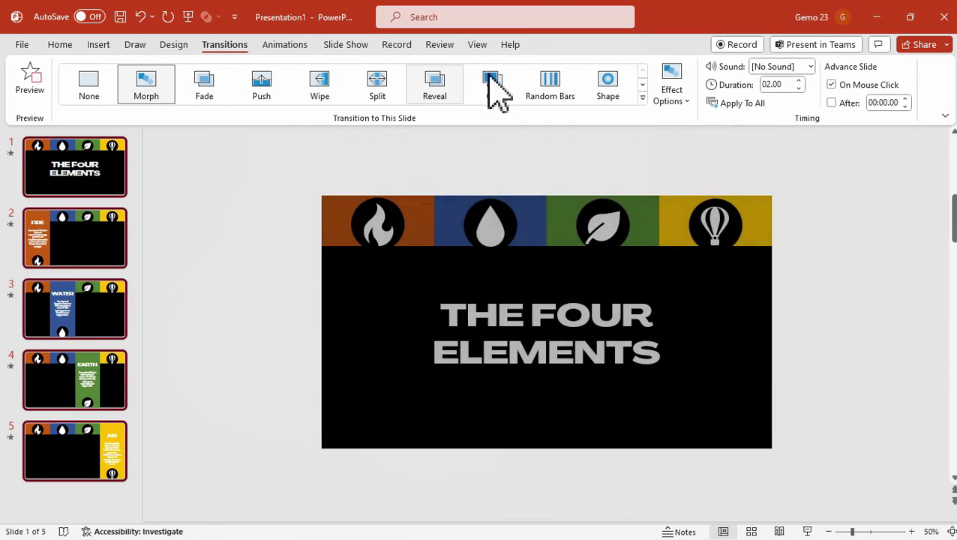
{"action": "left_click", "coordinate": [762, 103]}
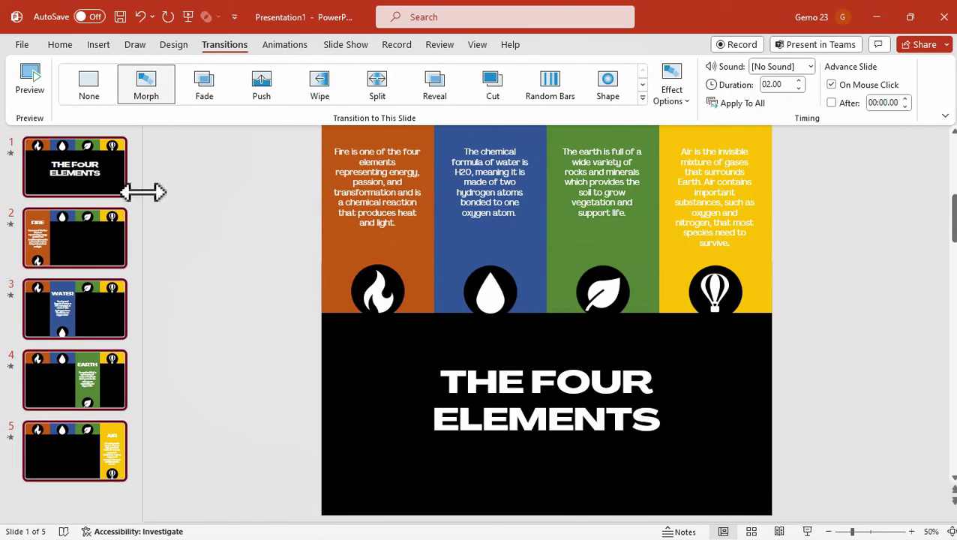
Reapply the Morph transition on slide 1 and set its duration to 1.75 seconds
{"action": "left_click", "coordinate": [111, 170]}
{"action": "left_click", "coordinate": [164, 99]}
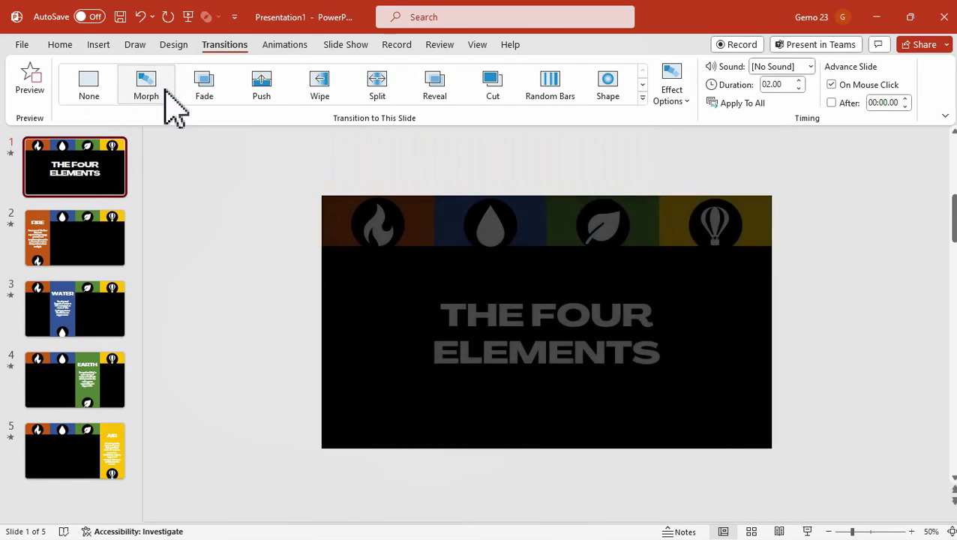
{"action": "left_click", "coordinate": [771, 86]}
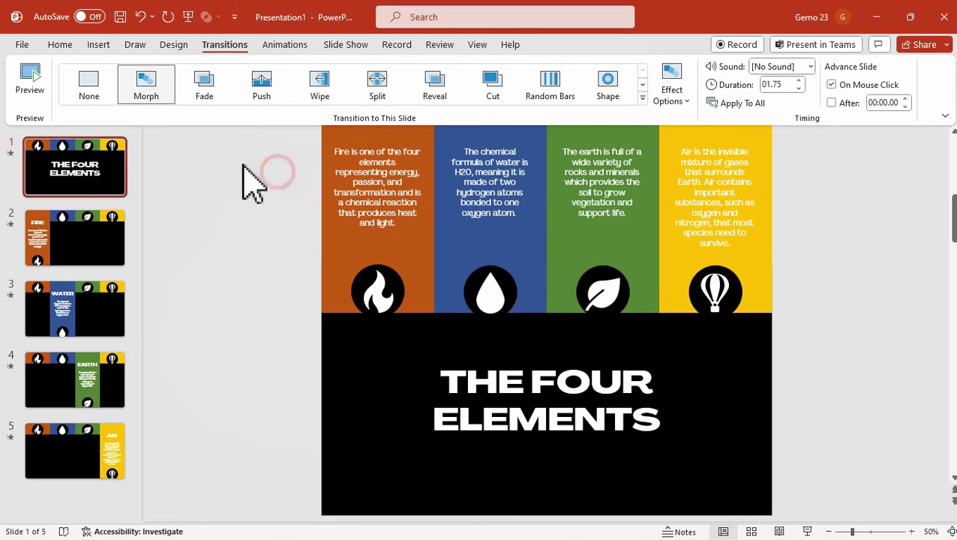
Start the slide show to play the presentation with its Morph transitions
{"action": "left_click", "coordinate": [344, 47]}
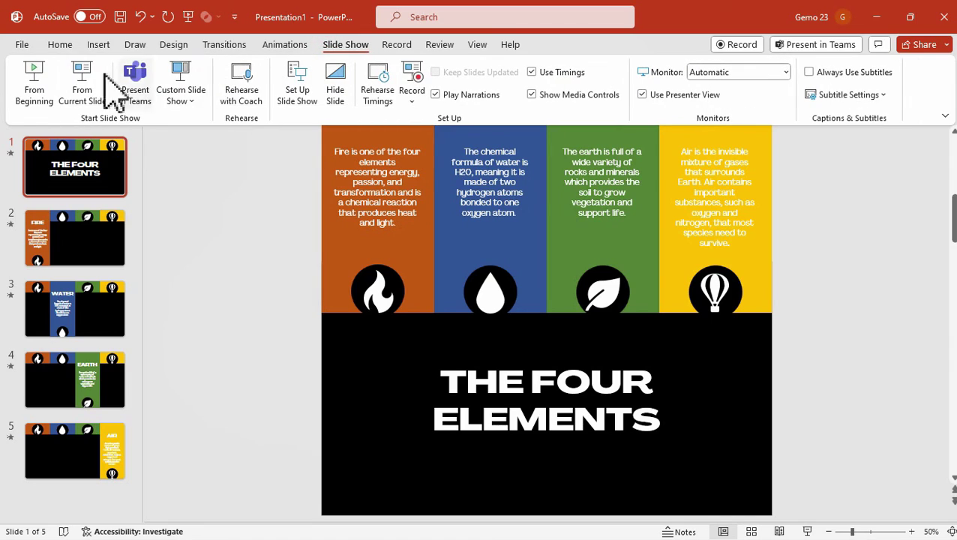